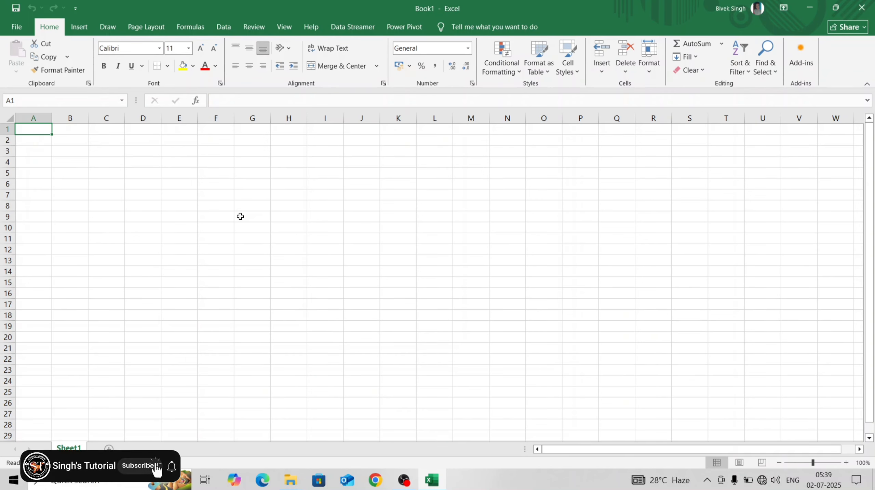
{"action": "left_click", "coordinate": [208, 203]}
{"action": "left_click", "coordinate": [259, 192]}
{"action": "left_click", "coordinate": [180, 172]}
{"action": "left_click", "coordinate": [150, 205]}
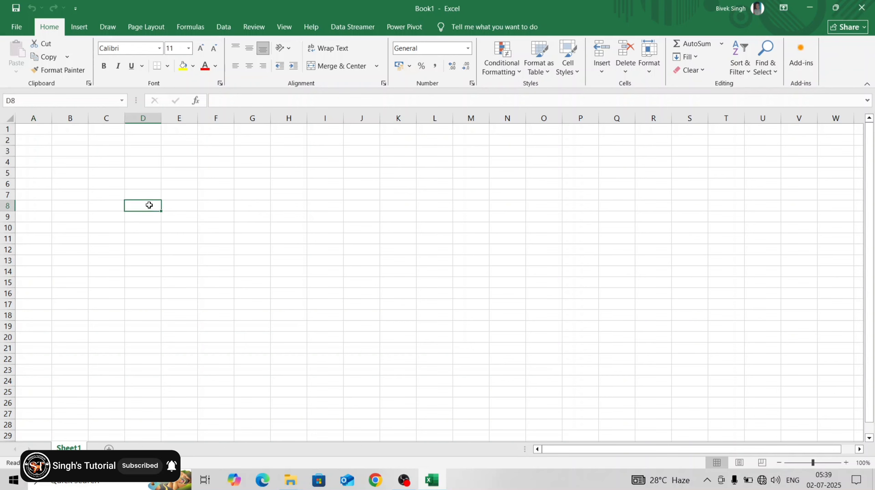
{"action": "left_click", "coordinate": [200, 234]}
{"action": "left_click", "coordinate": [250, 215]}
{"action": "left_click", "coordinate": [203, 196]}
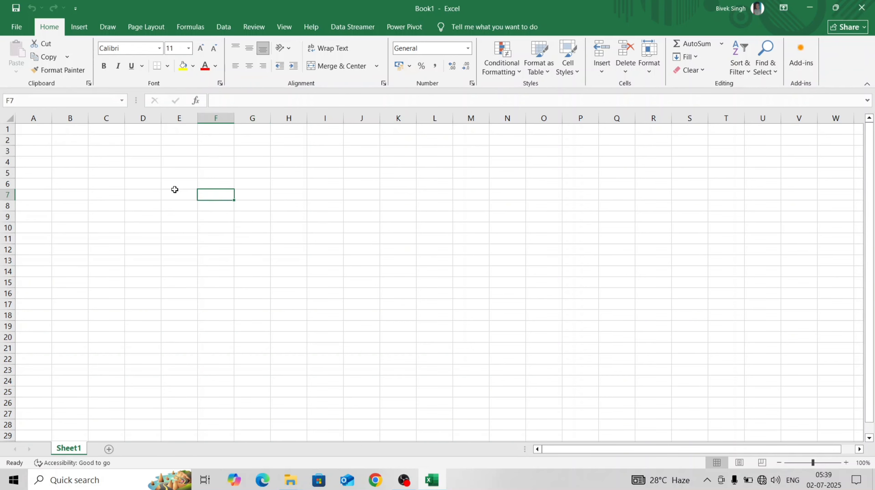
{"action": "left_click", "coordinate": [175, 190]}
{"action": "left_click", "coordinate": [131, 203]}
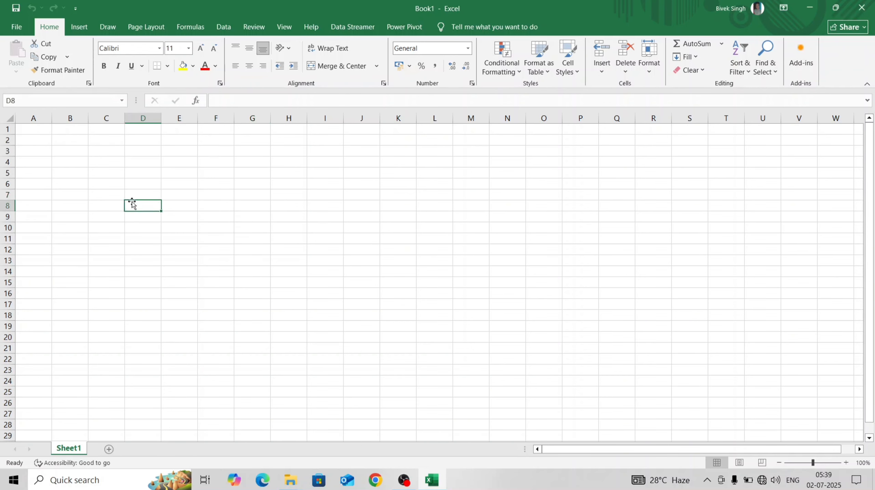
{"action": "left_click", "coordinate": [209, 219]}
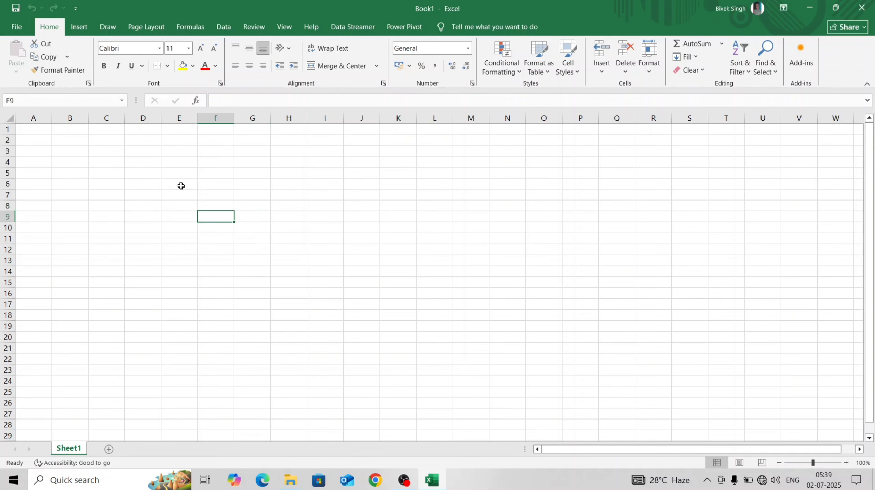
Select the whole of column E and the whole of row 6, ending on cell C6.
{"action": "left_click", "coordinate": [171, 115]}
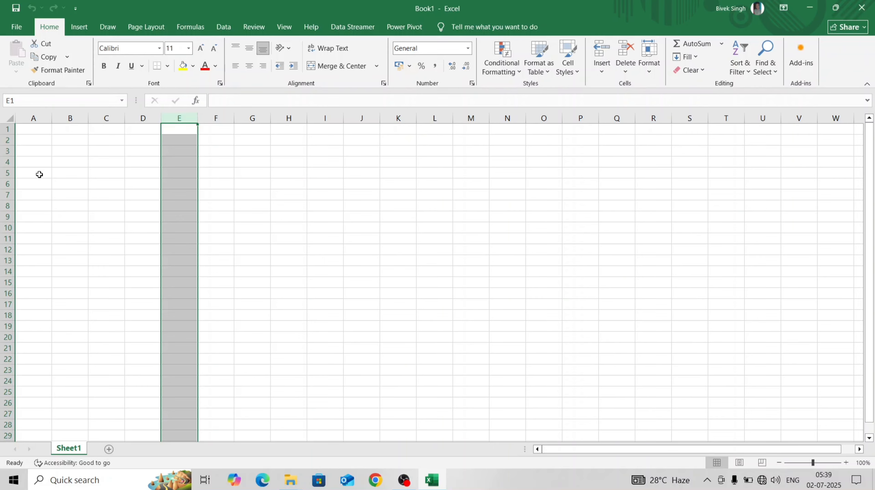
{"action": "left_click", "coordinate": [3, 184]}
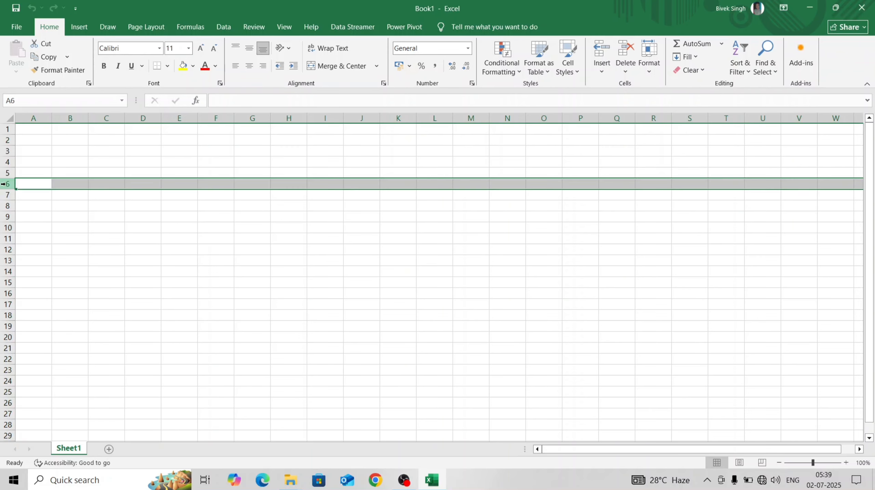
{"action": "left_click", "coordinate": [100, 182]}
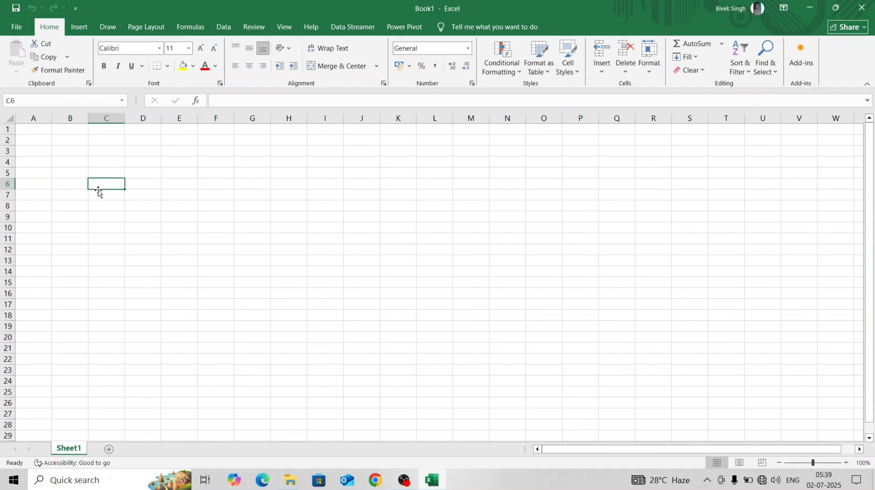
{"action": "left_click", "coordinate": [186, 185]}
{"action": "left_click", "coordinate": [248, 203]}
{"action": "left_click", "coordinate": [247, 183]}
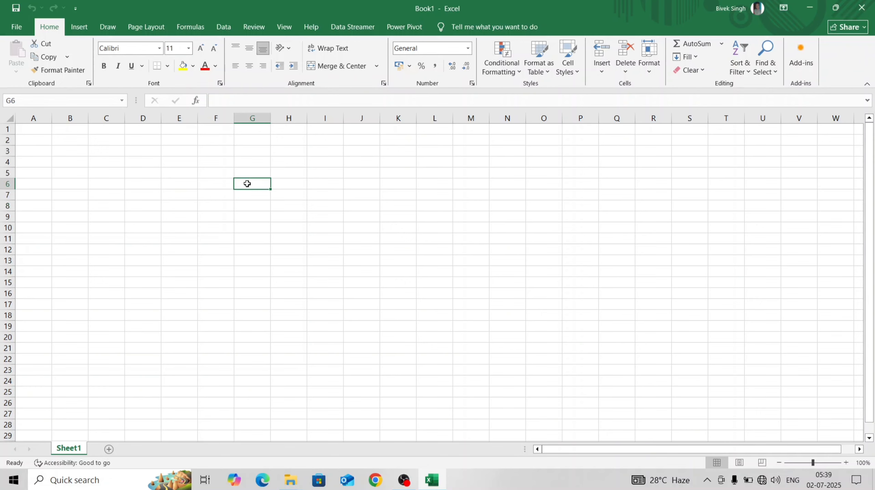
{"action": "left_click", "coordinate": [219, 183]}
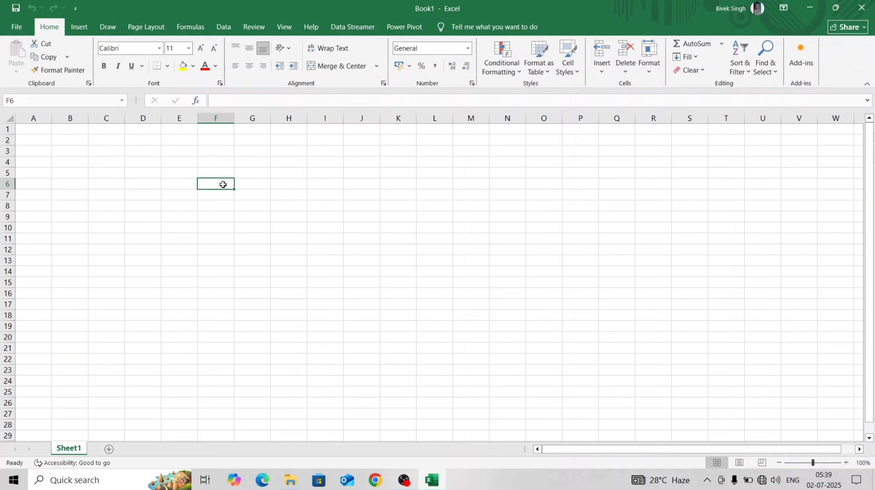
{"action": "left_click", "coordinate": [220, 161]}
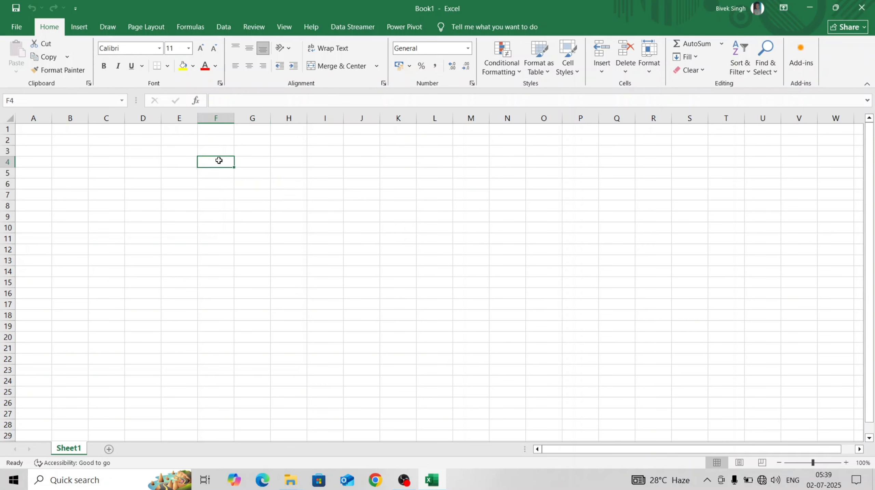
{"action": "left_click", "coordinate": [252, 164]}
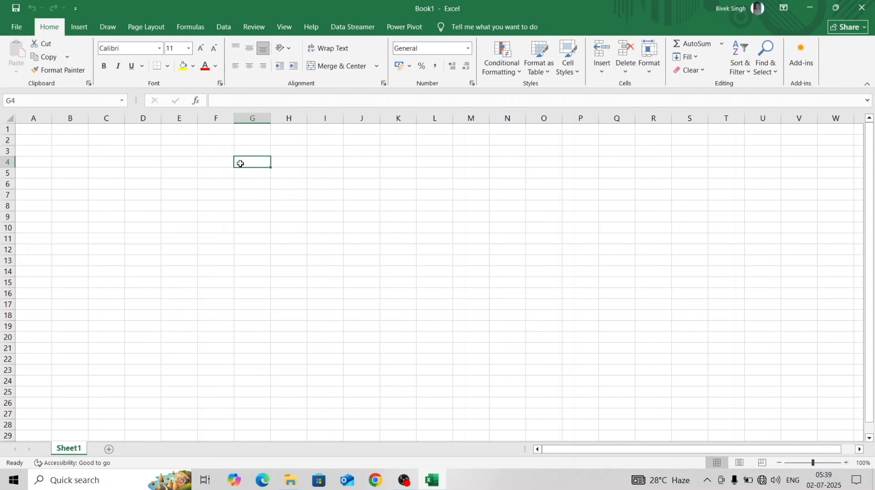
{"action": "left_click", "coordinate": [219, 172]}
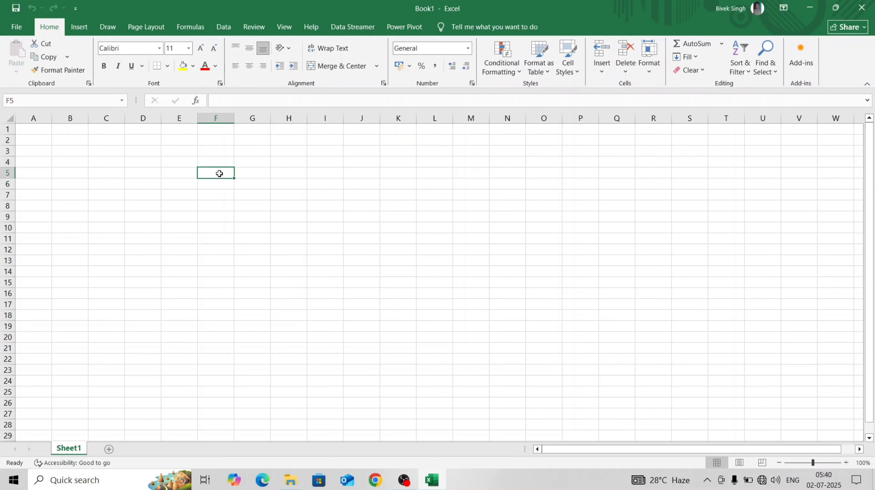
{"action": "left_click", "coordinate": [229, 159]}
{"action": "left_click", "coordinate": [216, 183]}
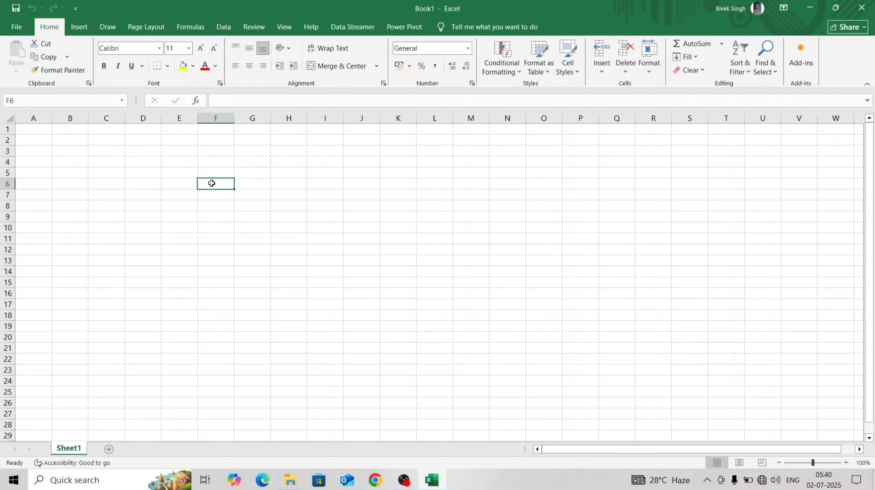
{"action": "type", "text": "1"}
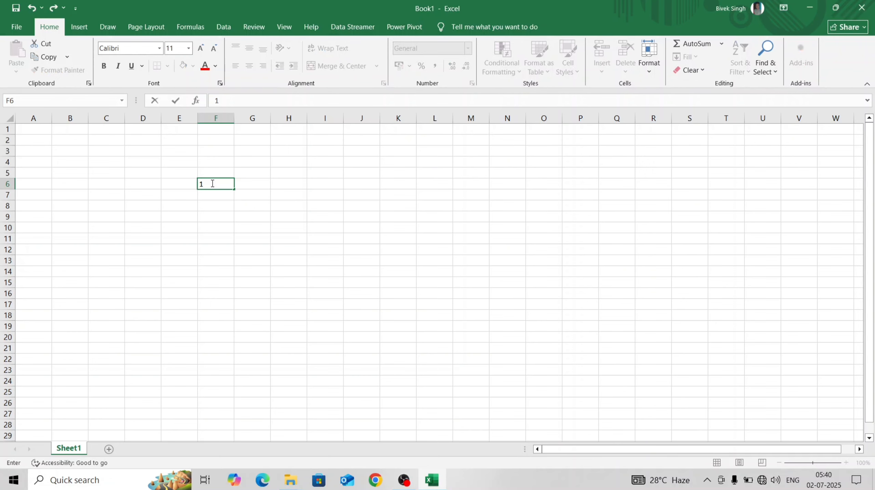
{"action": "type", "text": "2345678910"}
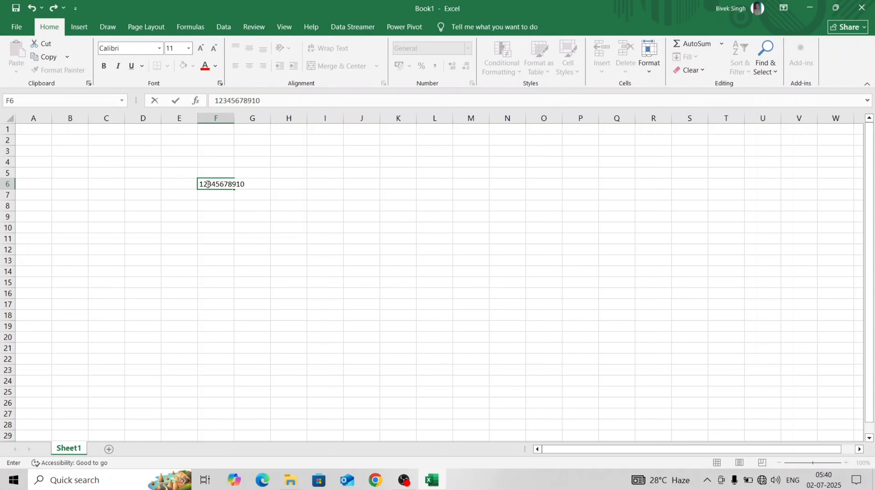
{"action": "left_click", "coordinate": [264, 181]}
{"action": "left_click", "coordinate": [262, 161]}
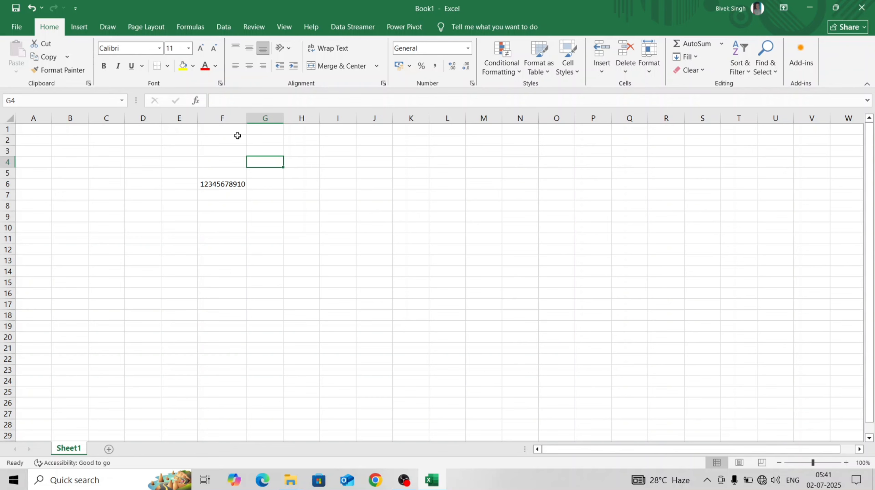
Enter the text "Singh's Tutorial" in cell E9.
{"action": "left_click", "coordinate": [182, 214]}
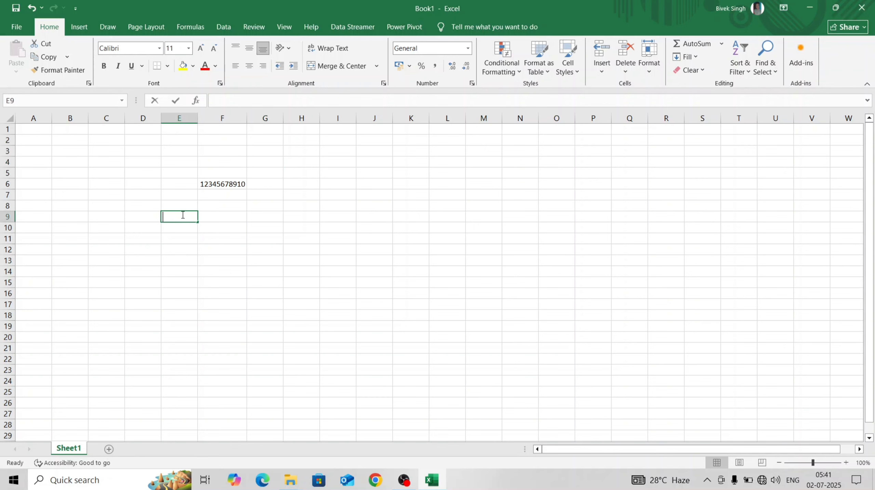
{"action": "type", "text": "Sinhg"}
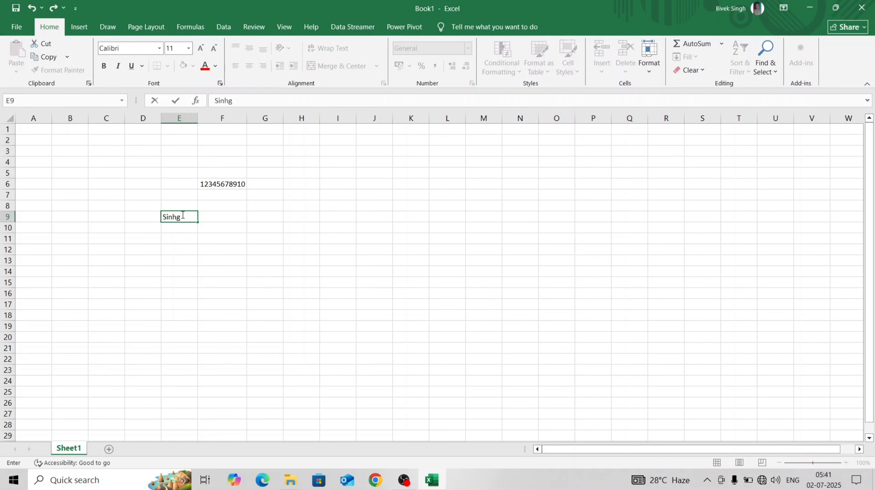
{"action": "key", "text": "BackSpace"}
{"action": "key", "text": "BackSpace"}
{"action": "type", "text": "gh's Tutorial"}
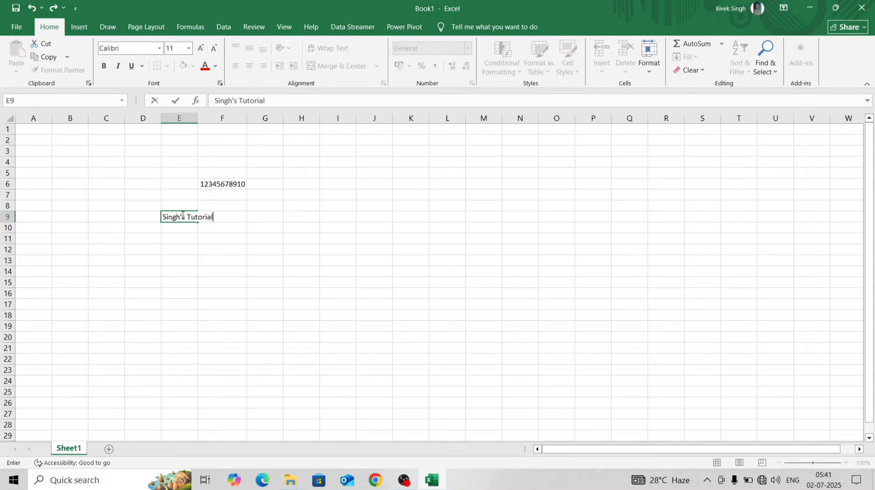
{"action": "left_click", "coordinate": [174, 228]}
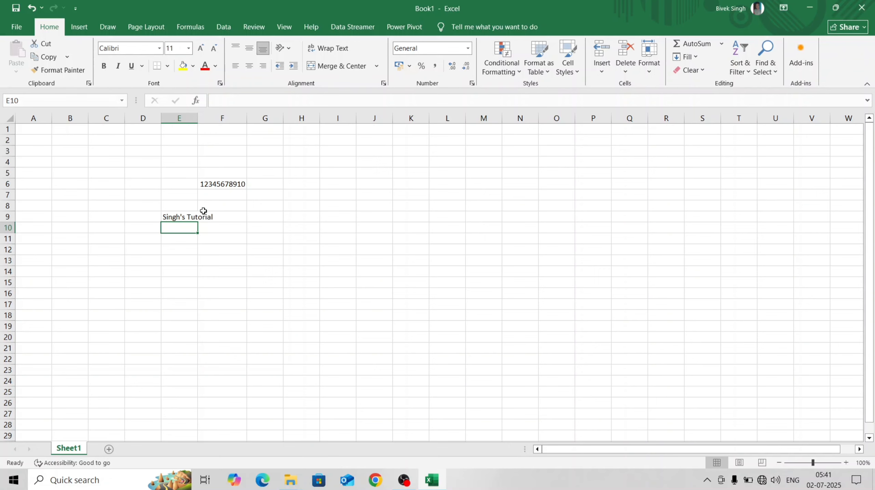
Delete the number from cell F6.
{"action": "left_click", "coordinate": [214, 184]}
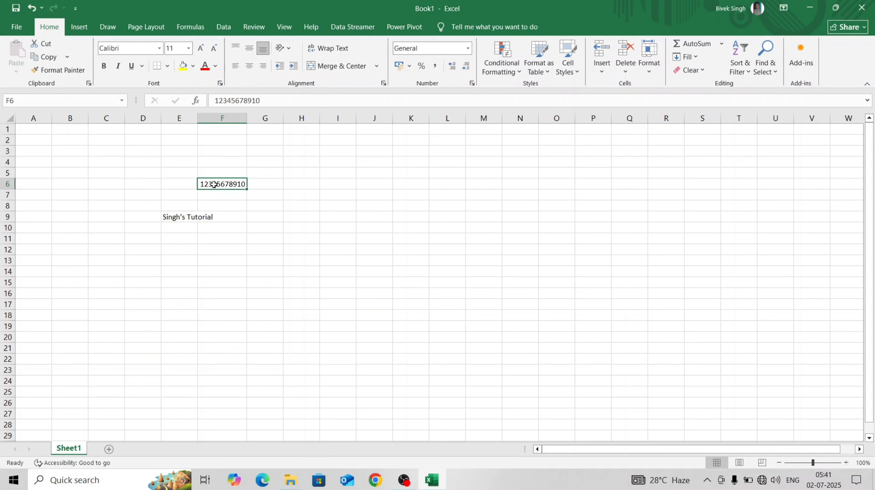
{"action": "key", "text": "Delete"}
{"action": "left_click", "coordinate": [192, 207]}
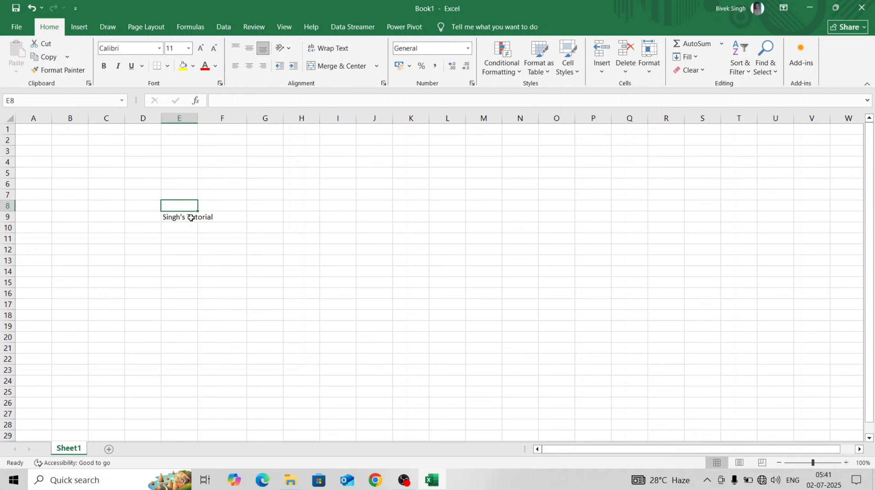
Widen column E to a width of 12.67 so the text in E9 fits inside its cell.
{"action": "left_click", "coordinate": [190, 216]}
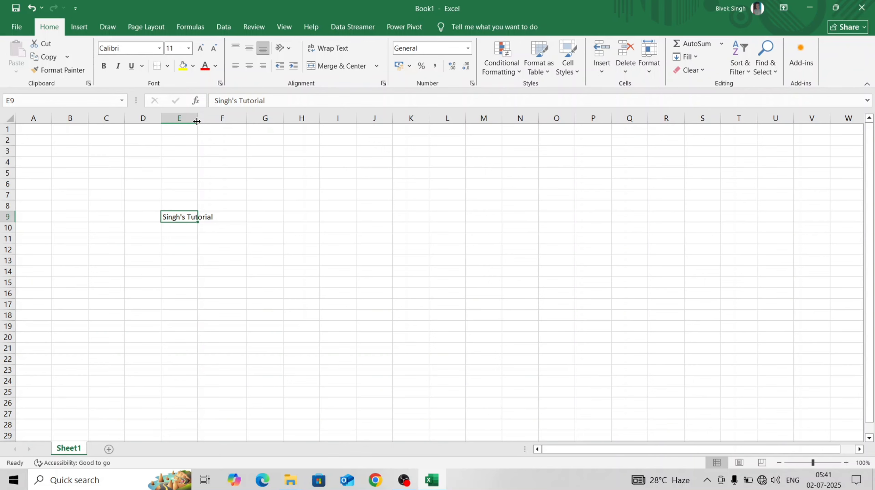
{"action": "left_click_drag", "start_coordinate": [197, 122], "coordinate": [198, 122]}
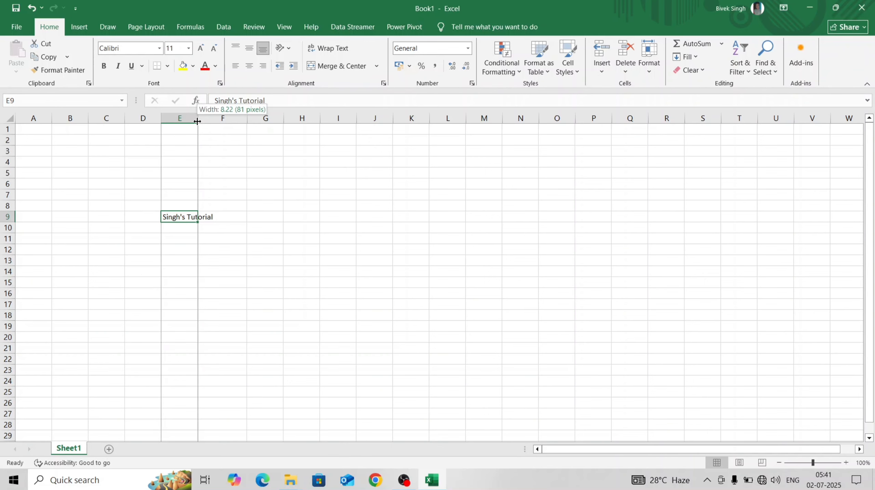
{"action": "left_click_drag", "start_coordinate": [197, 122], "coordinate": [197, 121]}
{"action": "left_click_drag", "start_coordinate": [196, 121], "coordinate": [215, 121]}
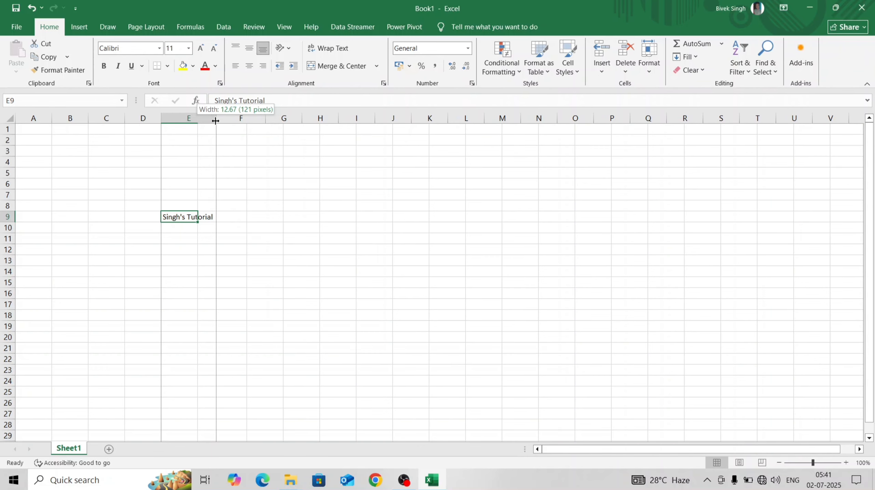
{"action": "left_click_drag", "start_coordinate": [215, 120], "coordinate": [215, 120]}
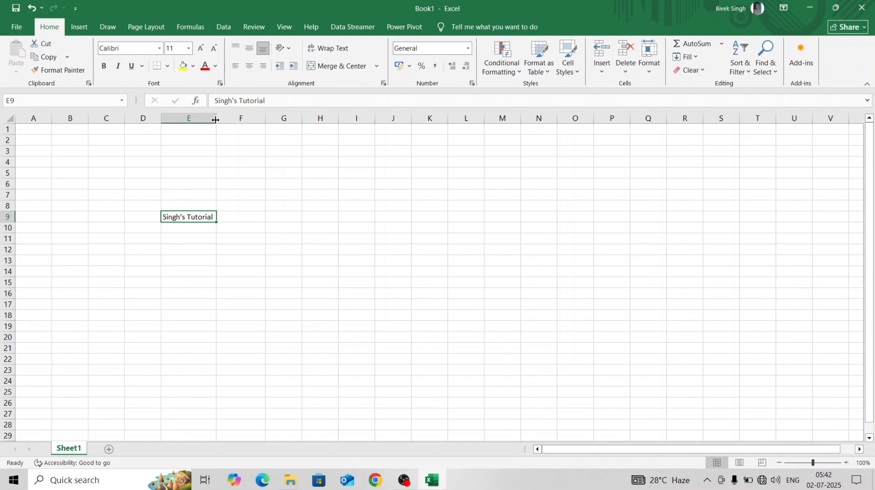
Narrow column E below the length of the text in E9, and AutoFit the column to its contents.
{"action": "left_click_drag", "start_coordinate": [215, 120], "coordinate": [215, 119]}
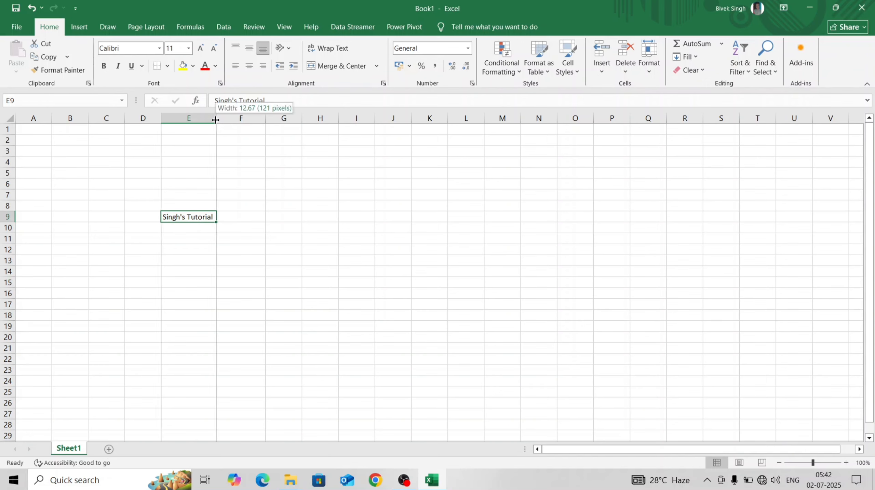
{"action": "left_click_drag", "start_coordinate": [215, 119], "coordinate": [189, 117]}
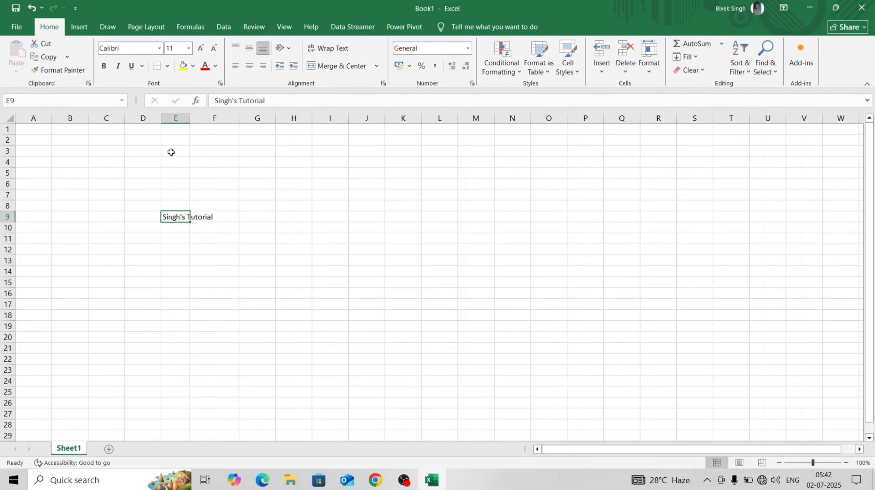
{"action": "left_click", "coordinate": [195, 236]}
{"action": "left_click", "coordinate": [181, 227]}
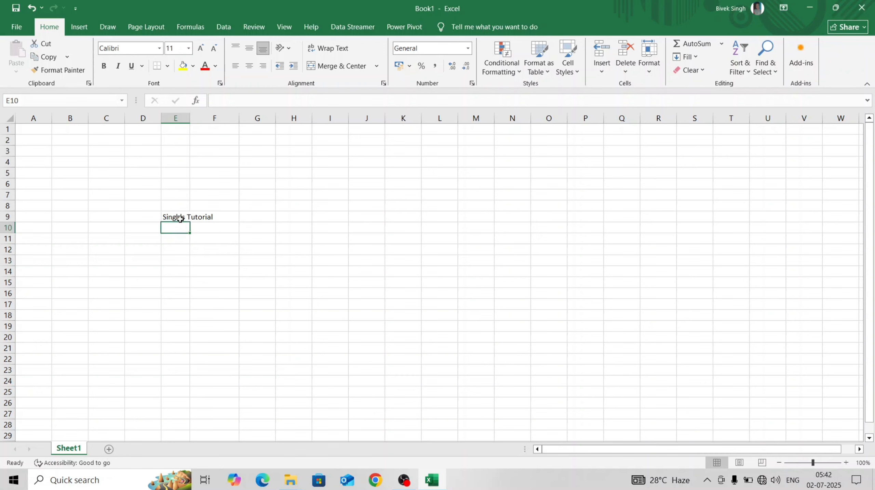
{"action": "left_click", "coordinate": [180, 218]}
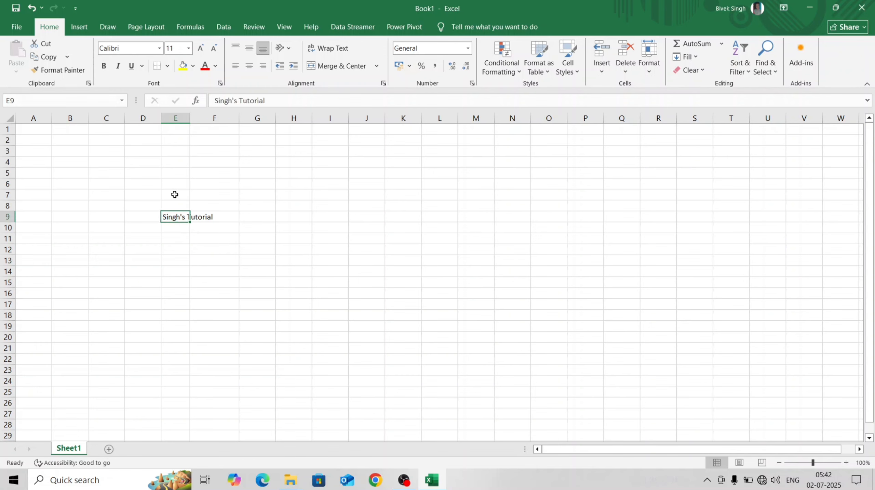
{"action": "double_click", "coordinate": [190, 118]}
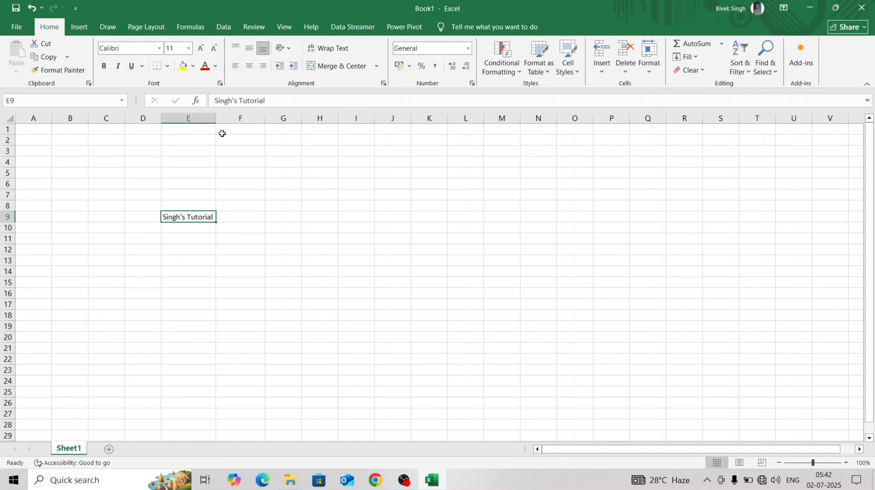
Remove "'s Tutorial" from the text in E9 and narrow column E to fit the remaining word.
{"action": "double_click", "coordinate": [213, 217]}
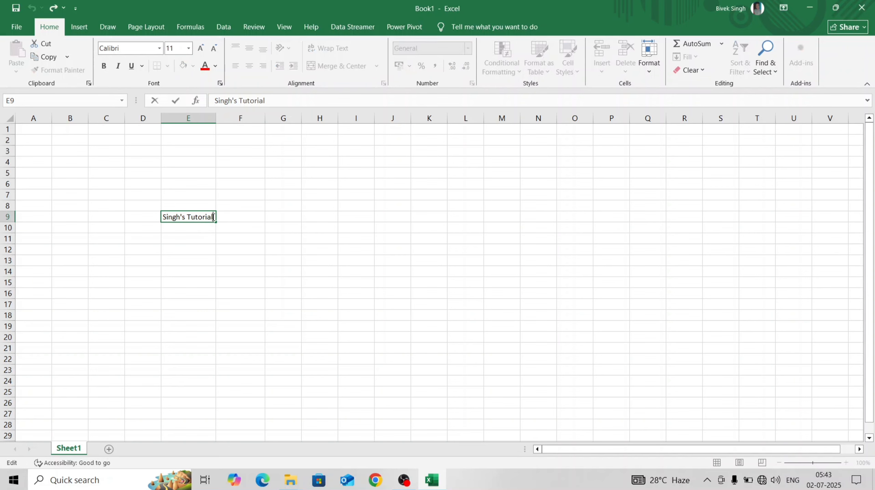
{"action": "key", "text": "BackSpace"}
{"action": "key", "text": "BackSpace"}
{"action": "key", "text": "BackSpace"}
{"action": "key", "text": "BackSpace"}
{"action": "key", "text": "BackSpace"}
{"action": "key", "text": "BackSpace"}
{"action": "key", "text": "BackSpace"}
{"action": "key", "text": "BackSpace"}
{"action": "key", "text": "BackSpace"}
{"action": "key", "text": "BackSpace"}
{"action": "key", "text": "BackSpace"}
{"action": "left_click", "coordinate": [218, 137]}
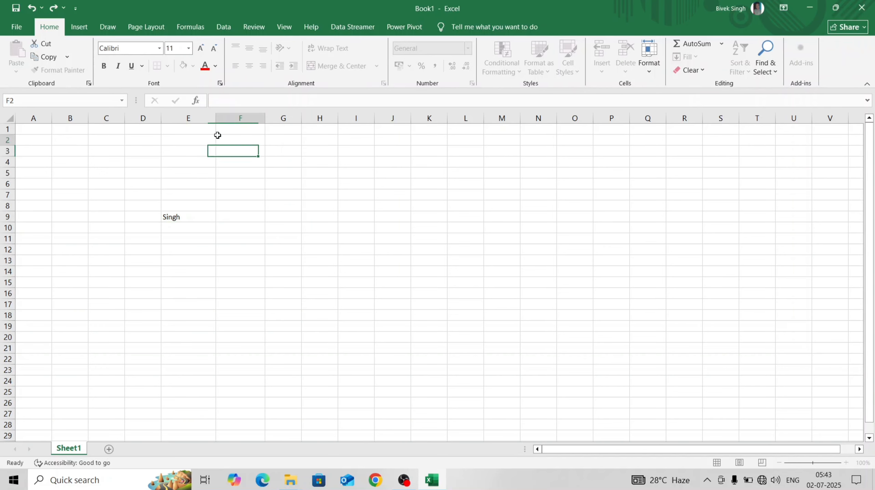
{"action": "left_click_drag", "start_coordinate": [214, 119], "coordinate": [183, 120]}
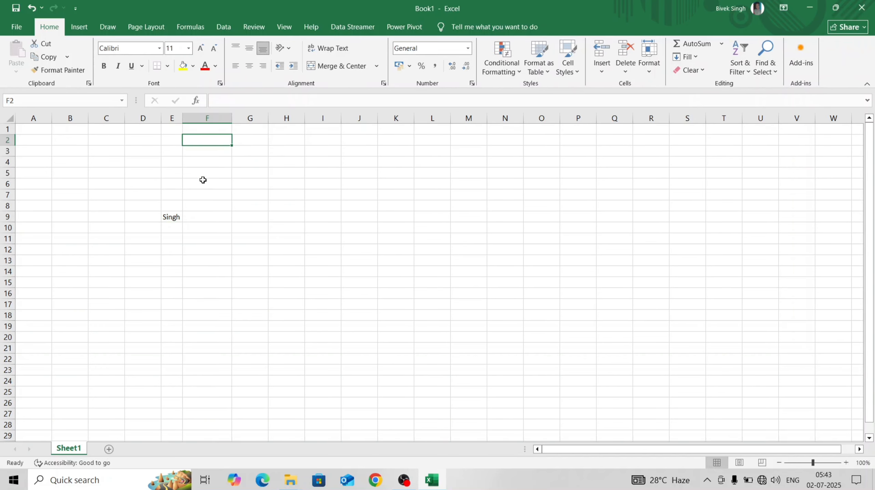
{"action": "left_click", "coordinate": [176, 211]}
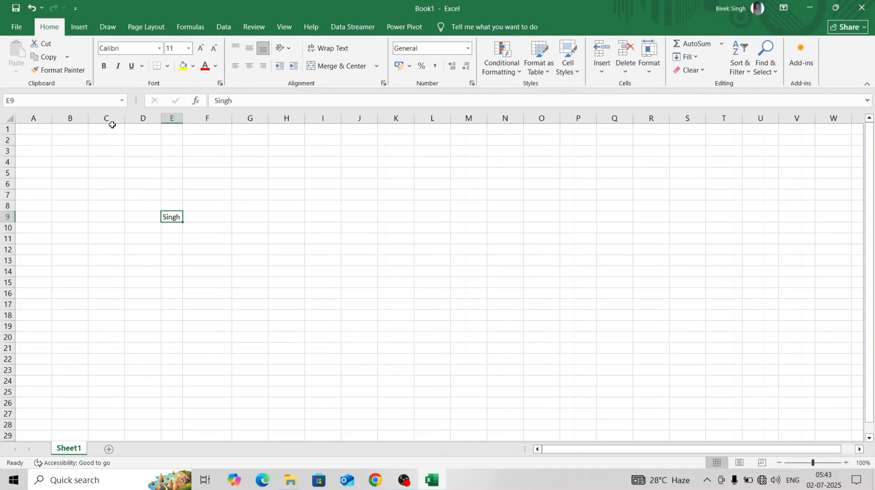
Select columns G through M together, widen them all to a width of 16.11, and narrow them again.
{"action": "left_click", "coordinate": [257, 115]}
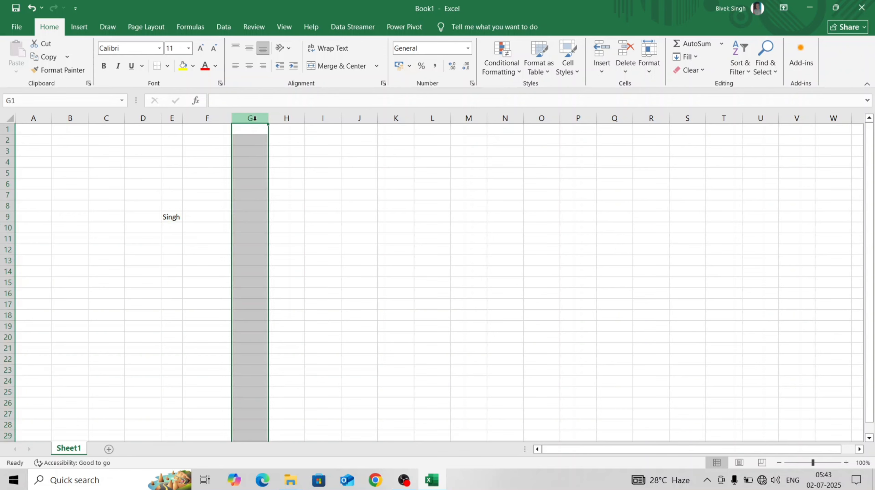
{"action": "left_click", "coordinate": [464, 116], "text": "shift"}
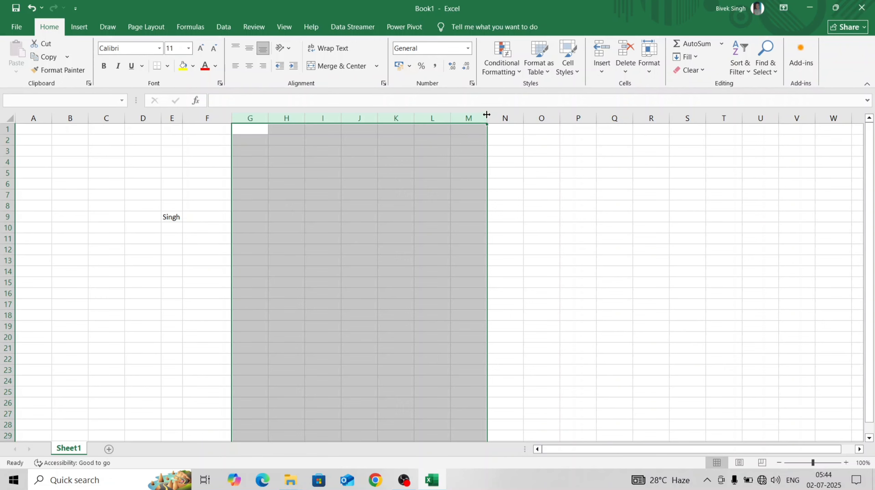
{"action": "left_click_drag", "start_coordinate": [487, 114], "coordinate": [520, 122]}
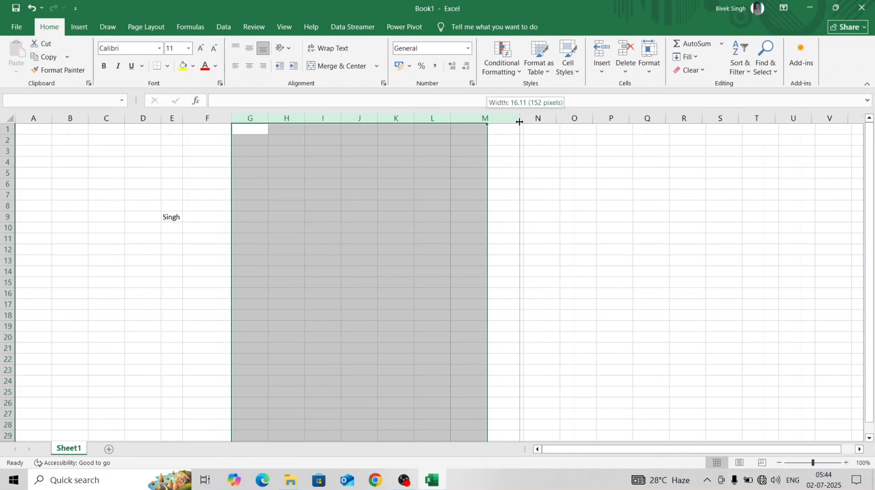
{"action": "left_click_drag", "start_coordinate": [520, 122], "coordinate": [520, 121]}
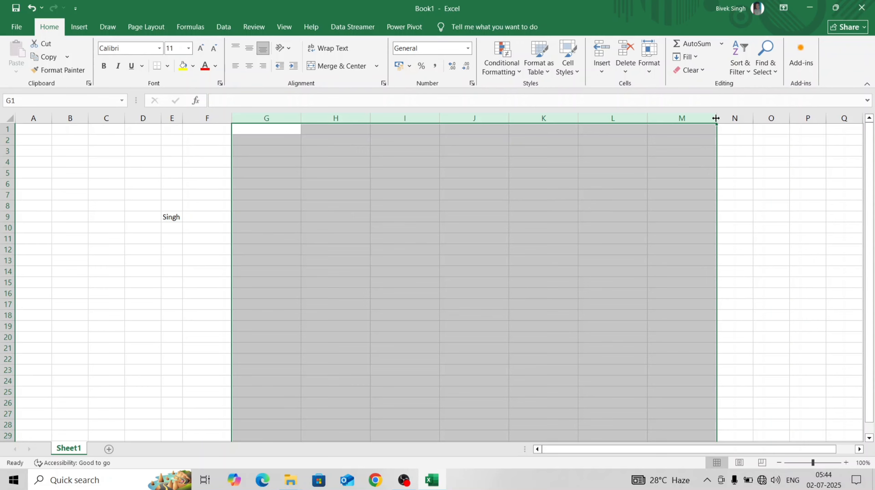
{"action": "left_click_drag", "start_coordinate": [716, 117], "coordinate": [672, 117]}
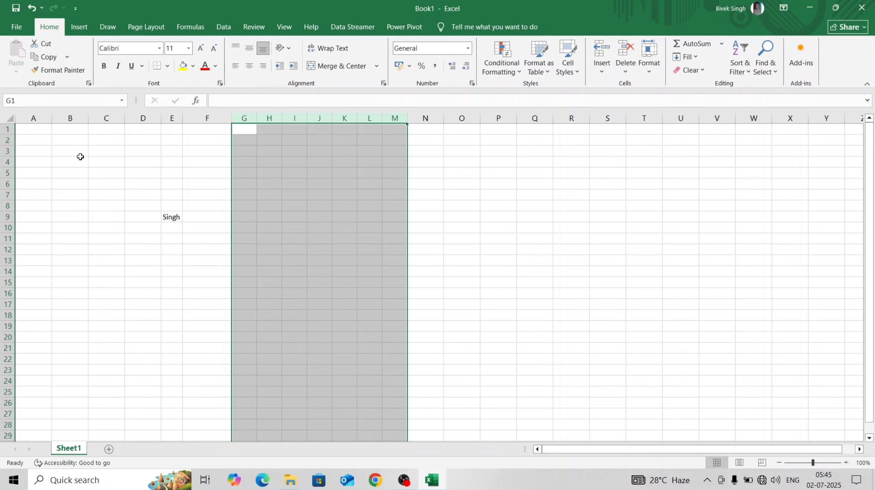
Undo both width changes on columns G through M and deselect the columns.
{"action": "left_click", "coordinate": [33, 9]}
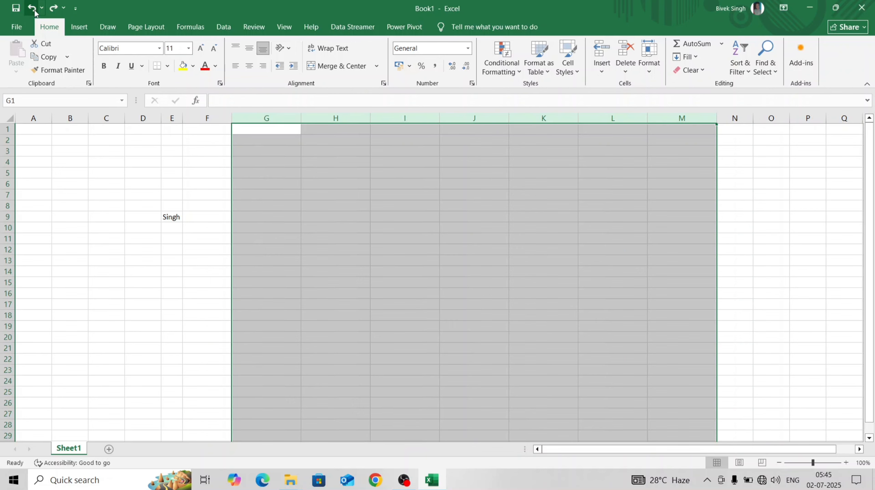
{"action": "left_click", "coordinate": [34, 12]}
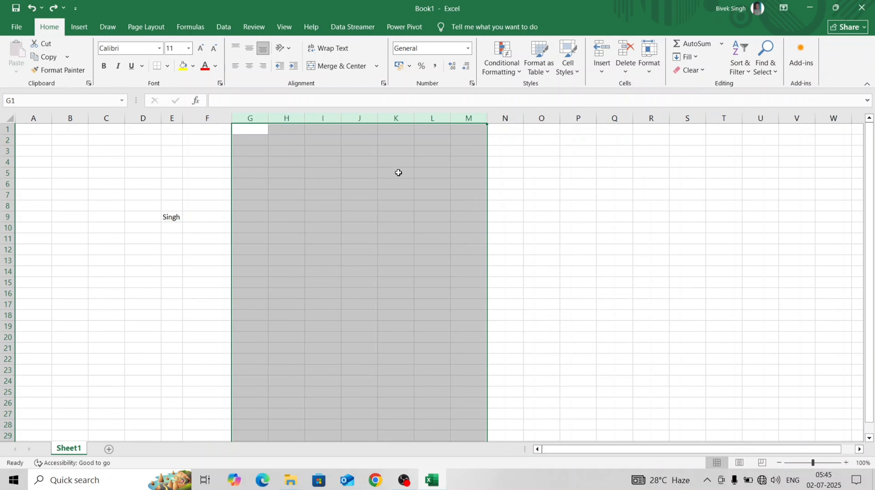
{"action": "left_click", "coordinate": [528, 171]}
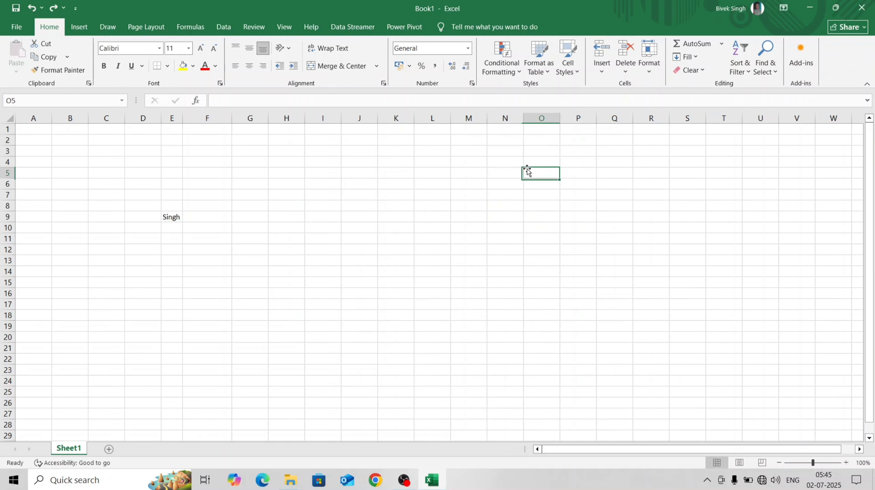
Select row 11, increase its height, and shrink it below the height of the neighbouring rows.
{"action": "left_click", "coordinate": [4, 238]}
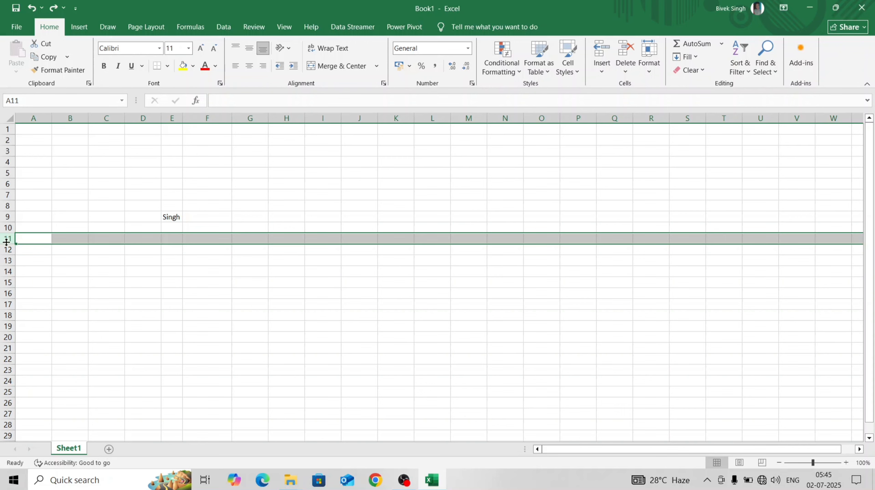
{"action": "left_click_drag", "start_coordinate": [6, 242], "coordinate": [7, 241]}
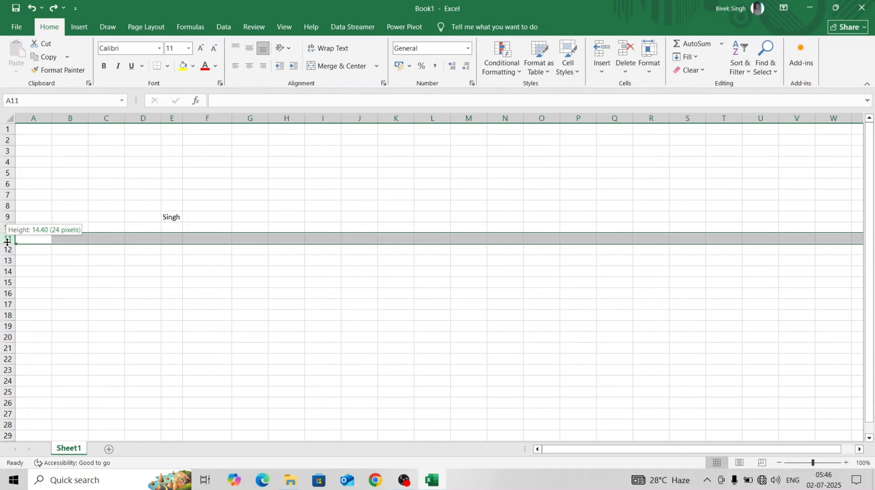
{"action": "left_click_drag", "start_coordinate": [8, 242], "coordinate": [13, 260]}
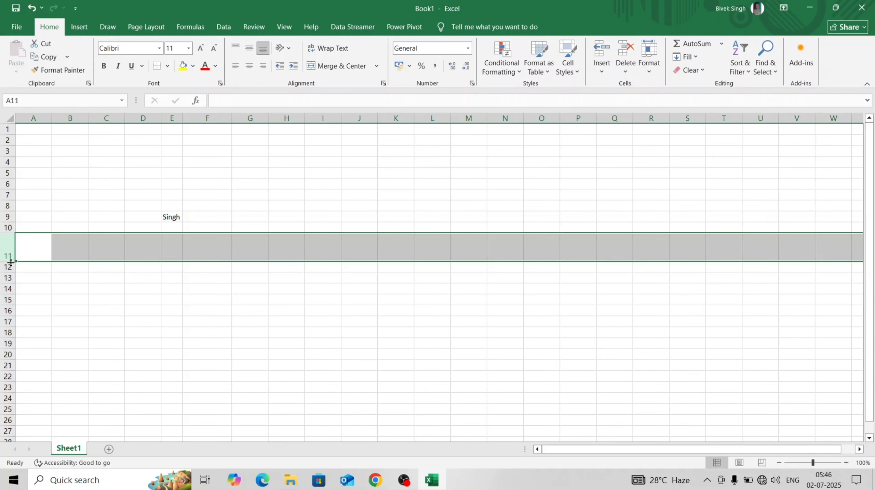
{"action": "left_click_drag", "start_coordinate": [7, 260], "coordinate": [4, 239]}
{"action": "left_click", "coordinate": [32, 269]}
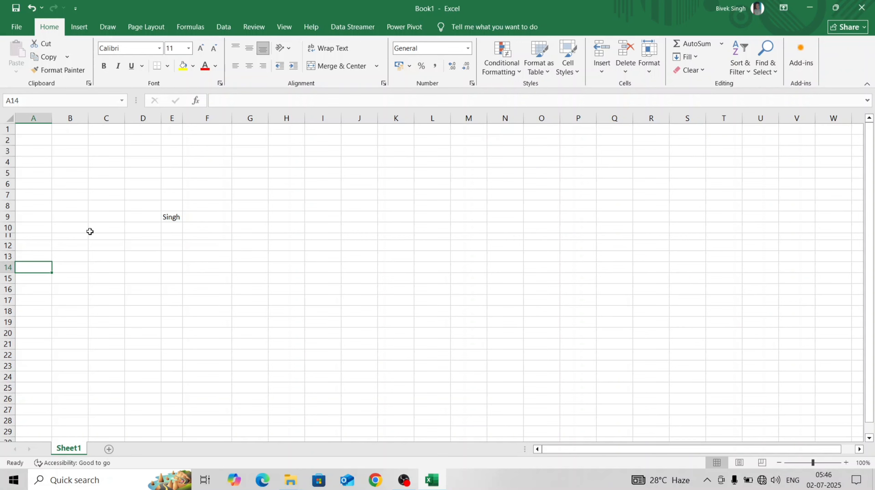
Select rows 14 through 20 together and reduce their height to 6.00.
{"action": "left_click", "coordinate": [8, 236]}
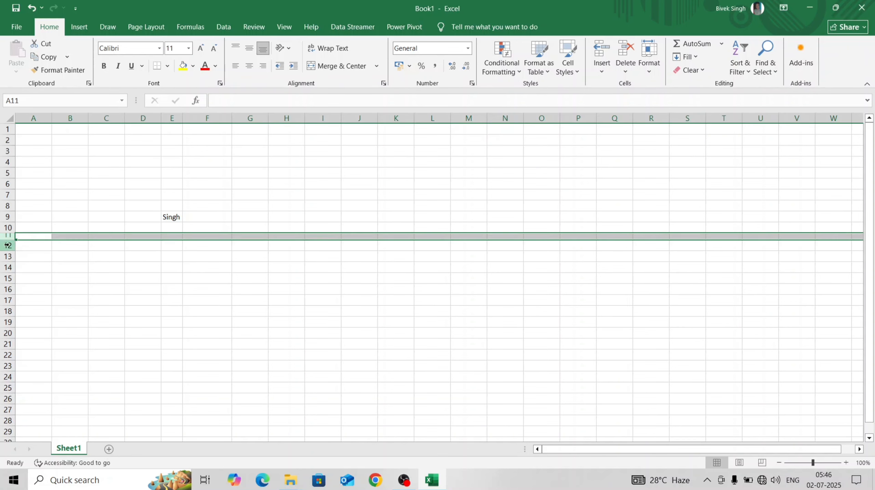
{"action": "left_click", "coordinate": [7, 268]}
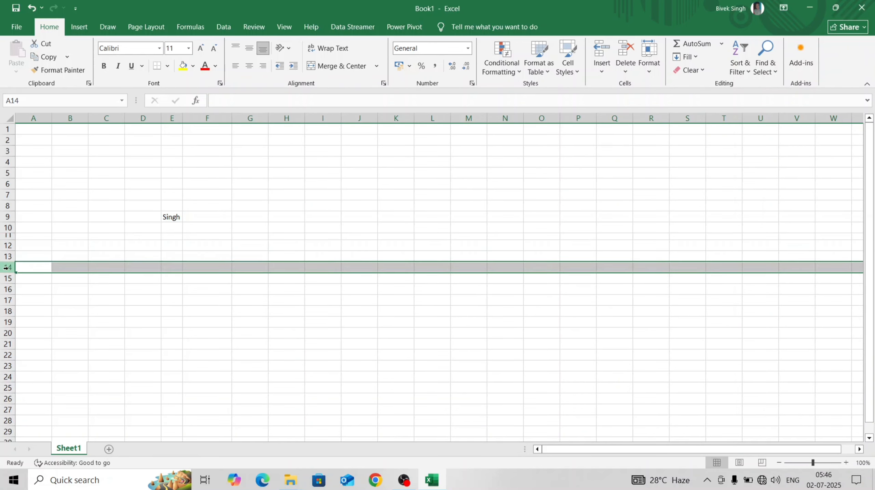
{"action": "left_click", "coordinate": [10, 334], "text": "shift"}
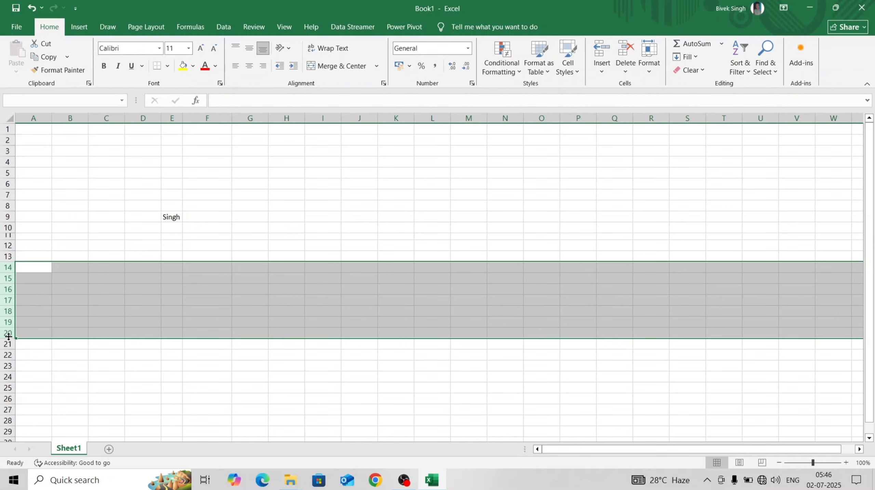
{"action": "left_click_drag", "start_coordinate": [9, 337], "coordinate": [10, 330]}
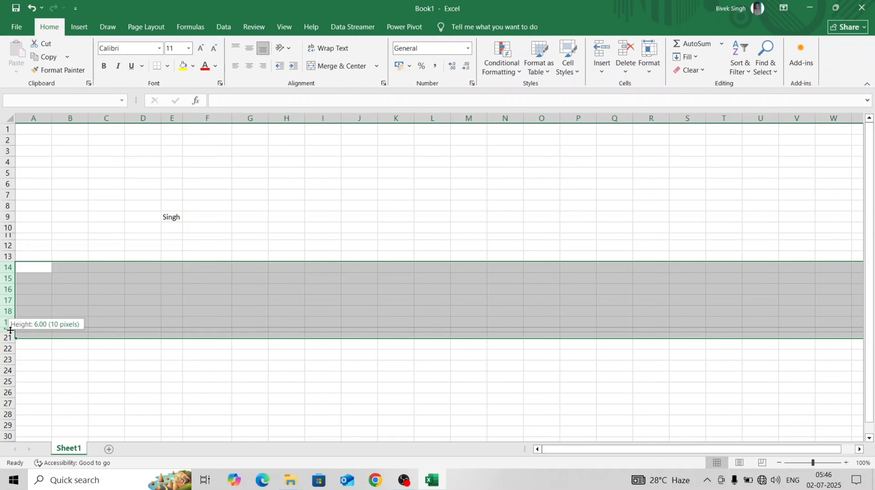
{"action": "left_click_drag", "start_coordinate": [10, 330], "coordinate": [11, 330]}
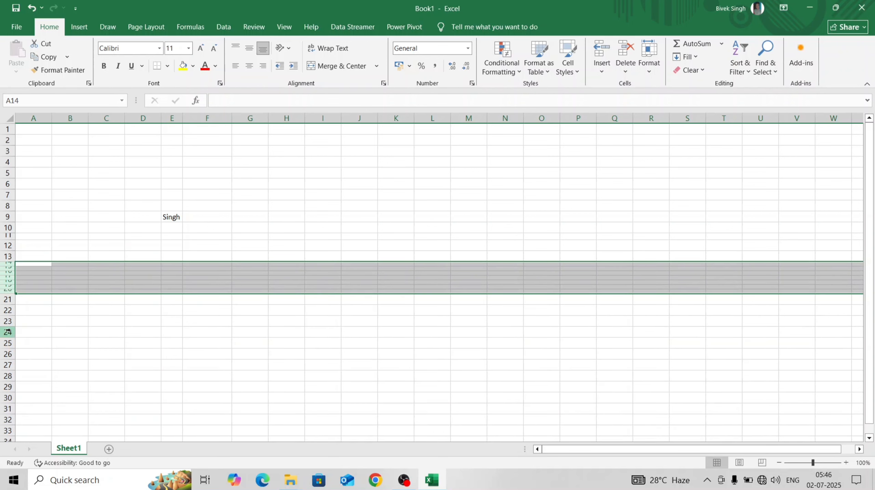
Go through column A's cells from A20 up to A14 to check the shortened rows.
{"action": "left_click", "coordinate": [33, 290]}
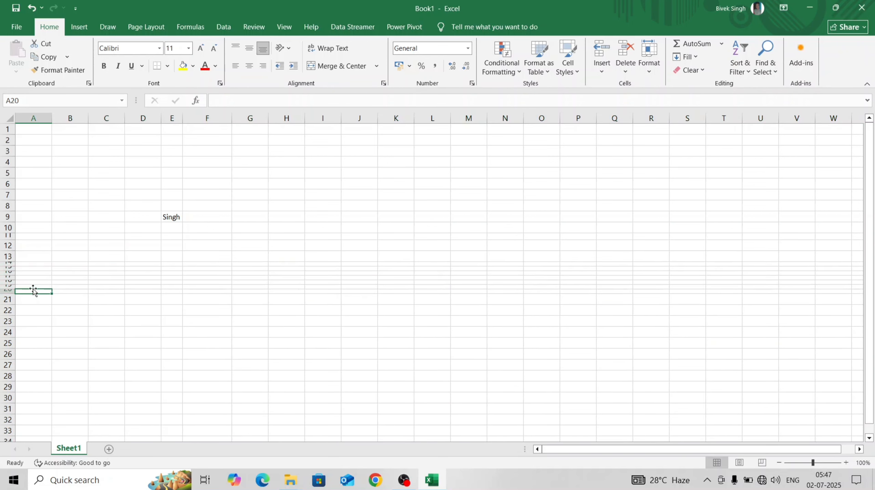
{"action": "left_click", "coordinate": [33, 284]}
{"action": "left_click", "coordinate": [33, 277]}
{"action": "left_click", "coordinate": [33, 268]}
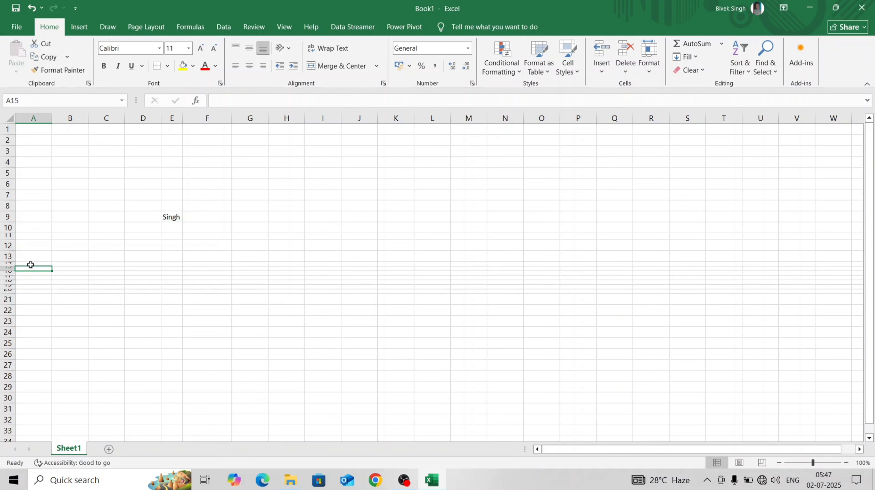
{"action": "left_click", "coordinate": [30, 263]}
{"action": "left_click_drag", "start_coordinate": [12, 262], "coordinate": [13, 262]}
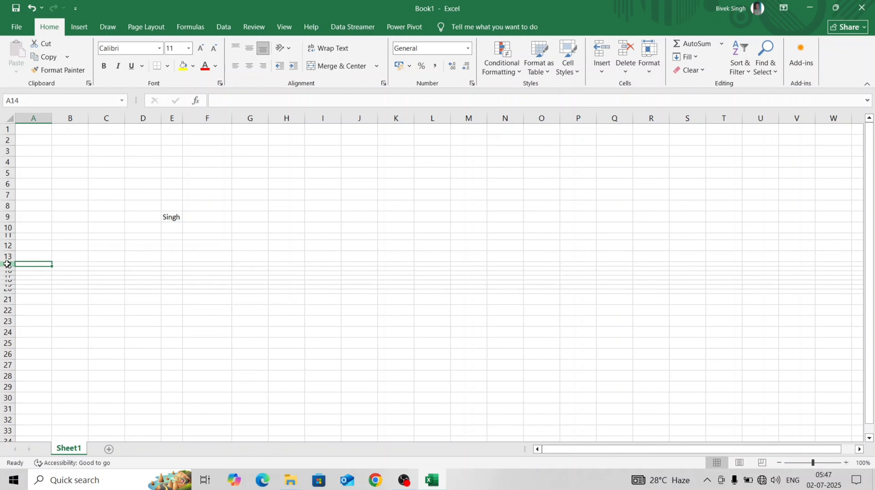
Reselect rows 14 through 20 and make them all taller than the standard rows.
{"action": "left_click", "coordinate": [8, 263]}
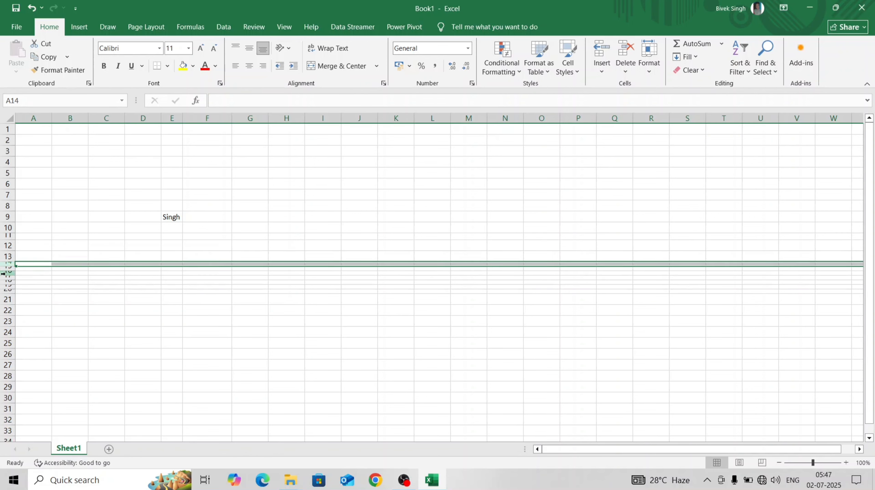
{"action": "left_click", "coordinate": [9, 292], "text": "shift"}
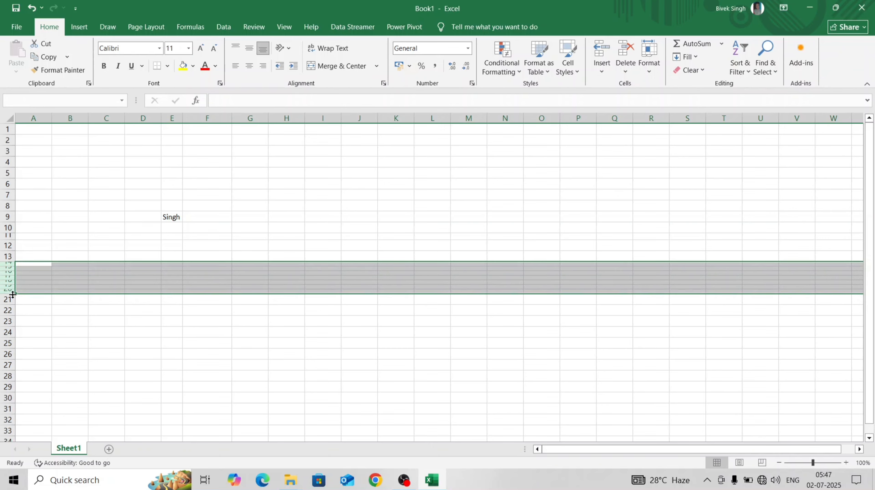
{"action": "left_click_drag", "start_coordinate": [10, 294], "coordinate": [15, 315]}
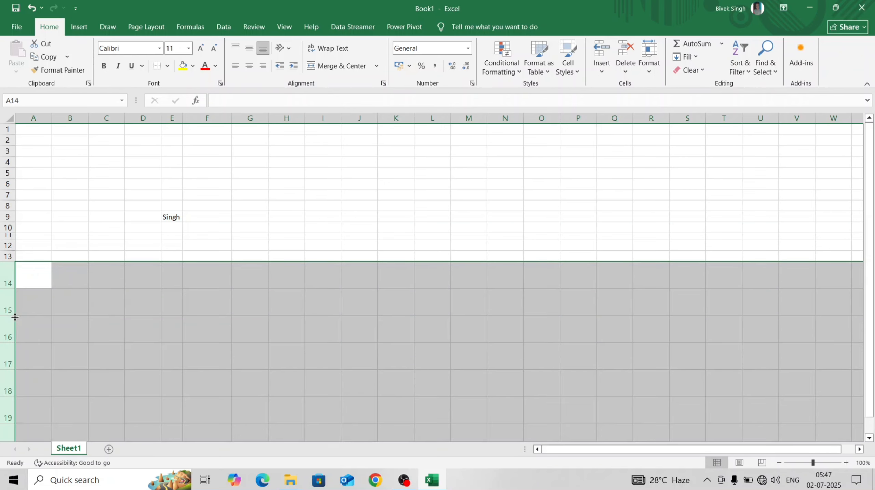
{"action": "scroll", "coordinate": [106, 287], "scroll_direction": "down", "scroll_amount": 3}
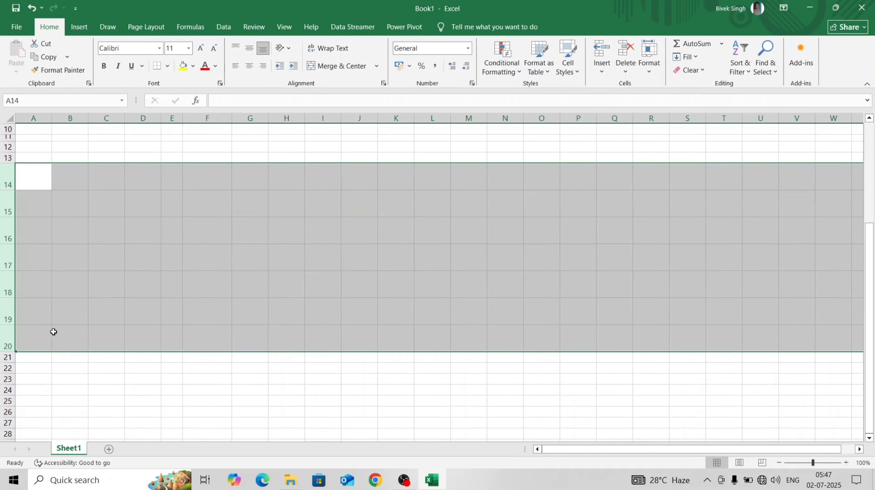
Select cells A20 up to A14 one by one to check the enlarged row heights.
{"action": "left_click", "coordinate": [41, 338]}
{"action": "left_click", "coordinate": [35, 316]}
{"action": "left_click", "coordinate": [29, 289]}
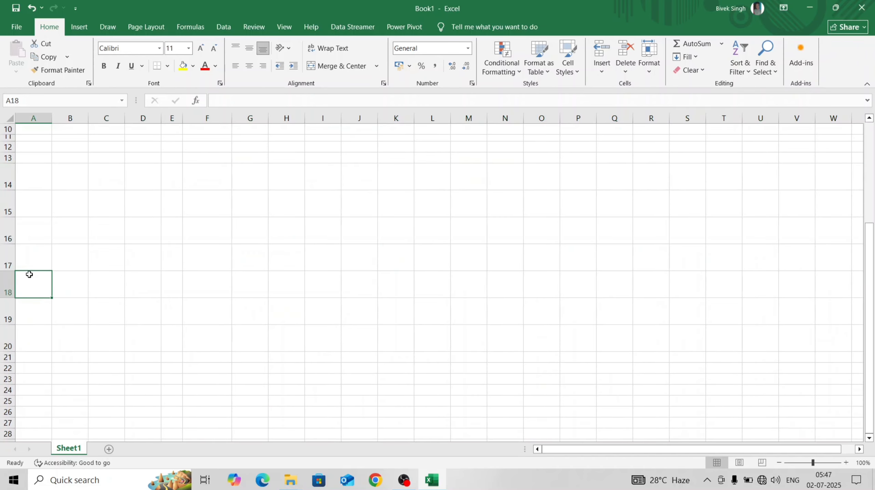
{"action": "left_click", "coordinate": [30, 264]}
{"action": "left_click", "coordinate": [36, 233]}
{"action": "left_click", "coordinate": [37, 207]}
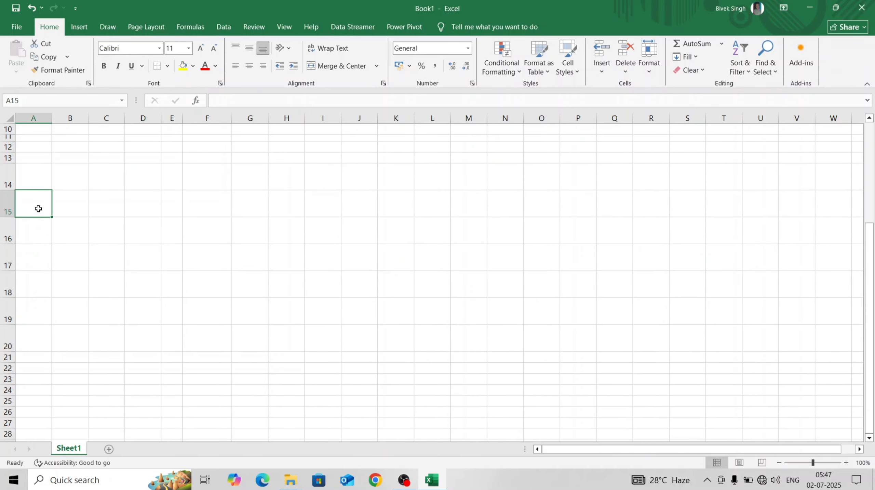
{"action": "left_click", "coordinate": [40, 177]}
{"action": "scroll", "coordinate": [51, 199], "scroll_direction": "up", "scroll_amount": 2}
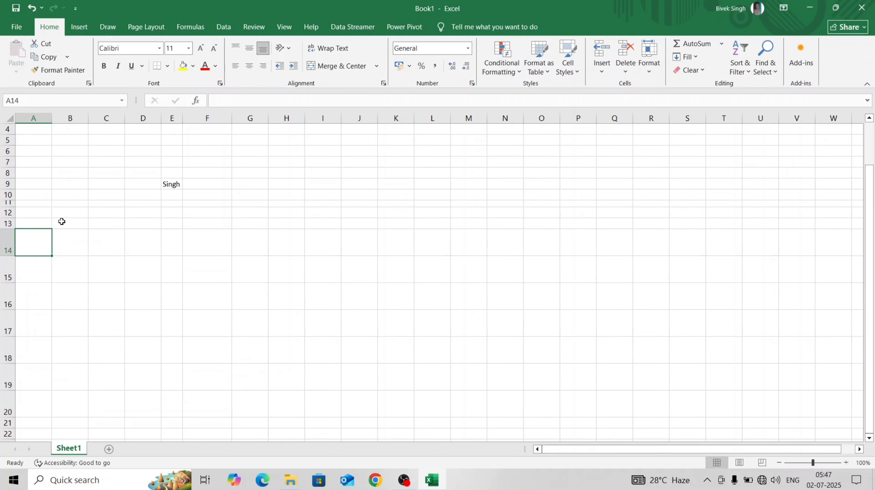
{"action": "scroll", "coordinate": [70, 222], "scroll_direction": "up", "scroll_amount": 1}
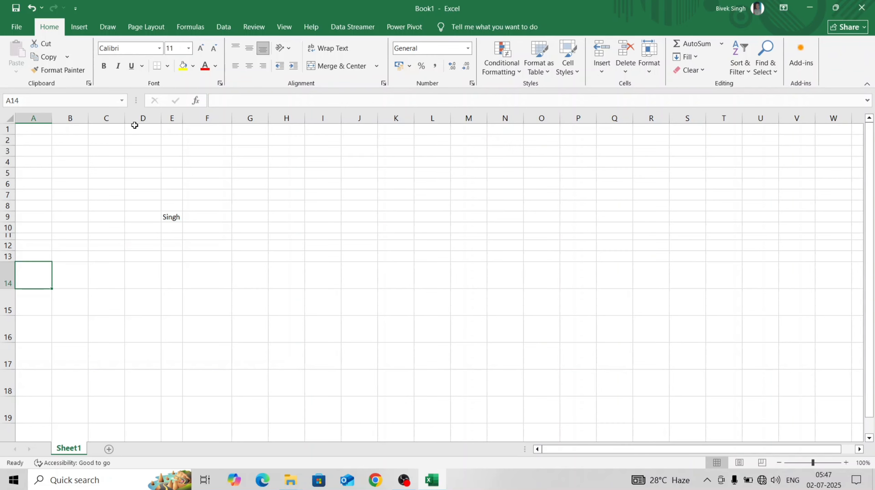
{"action": "scroll", "coordinate": [243, 290], "scroll_direction": "down", "scroll_amount": 3}
{"action": "scroll", "coordinate": [245, 289], "scroll_direction": "down", "scroll_amount": 4}
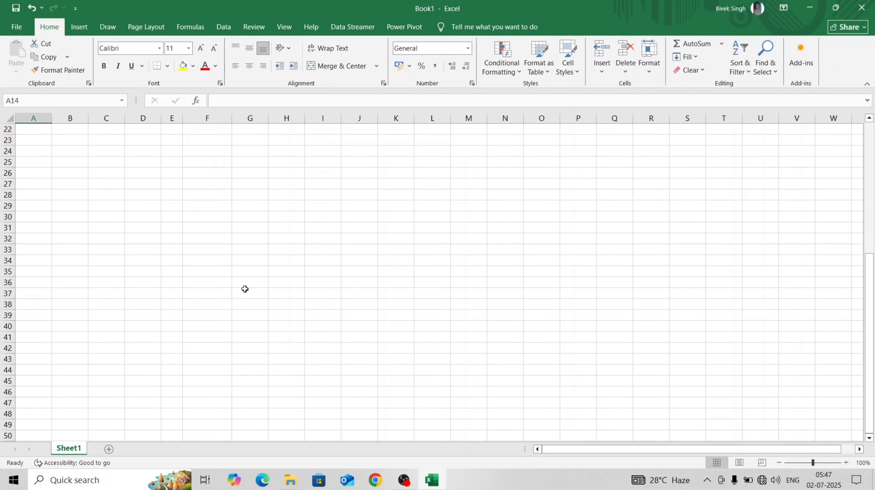
{"action": "scroll", "coordinate": [245, 288], "scroll_direction": "up", "scroll_amount": 7}
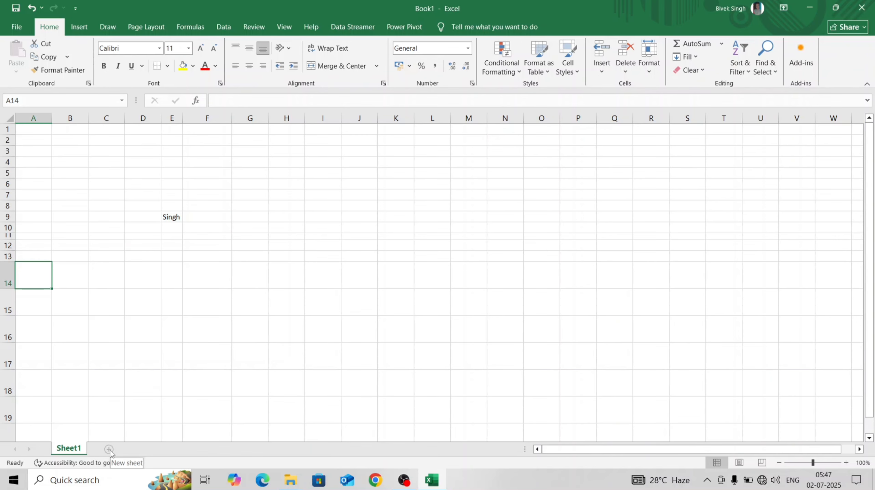
Add a new worksheet and enter 1 in cell E4 and 2 in cell E5.
{"action": "left_click", "coordinate": [109, 449]}
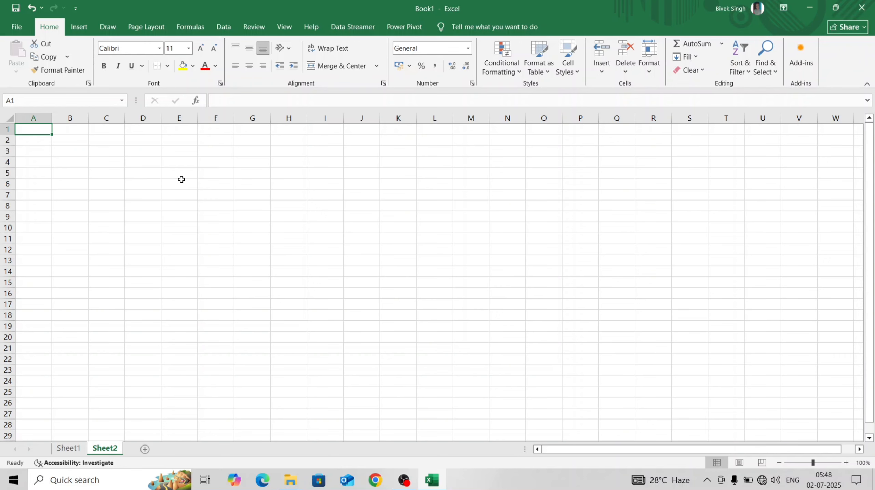
{"action": "left_click", "coordinate": [181, 162]}
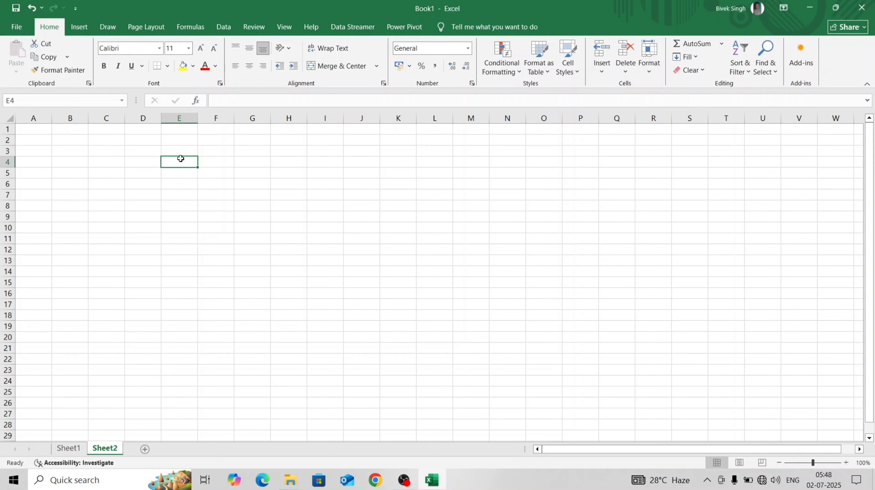
{"action": "type", "text": "1"}
{"action": "key", "text": "Return"}
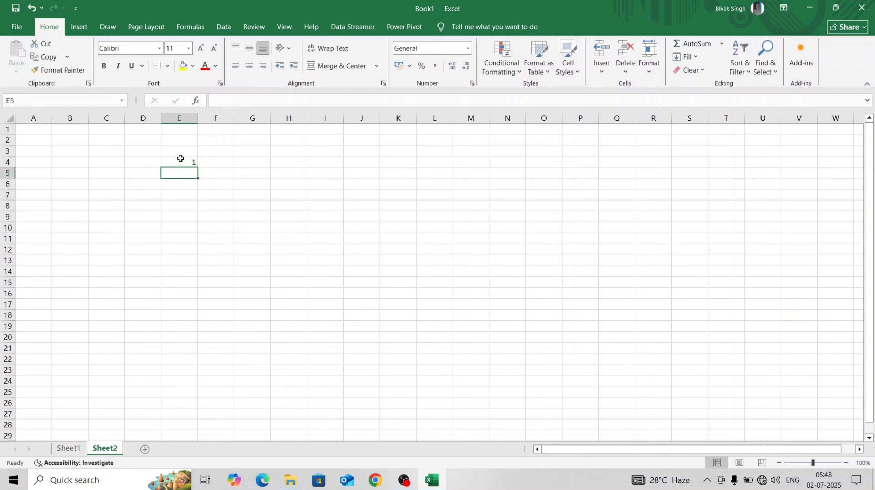
{"action": "type", "text": "2"}
{"action": "key", "text": "ctrl+Return"}
{"action": "key", "text": "Return"}
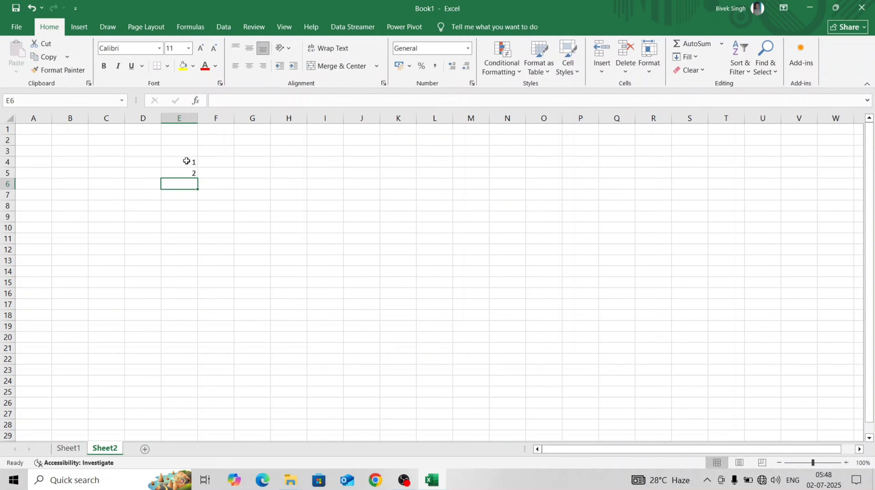
Extend the 1, 2 series from E4:E5 down to E13 so the column runs from 1 to 10.
{"action": "key", "text": "Up"}
{"action": "key", "text": "Up"}
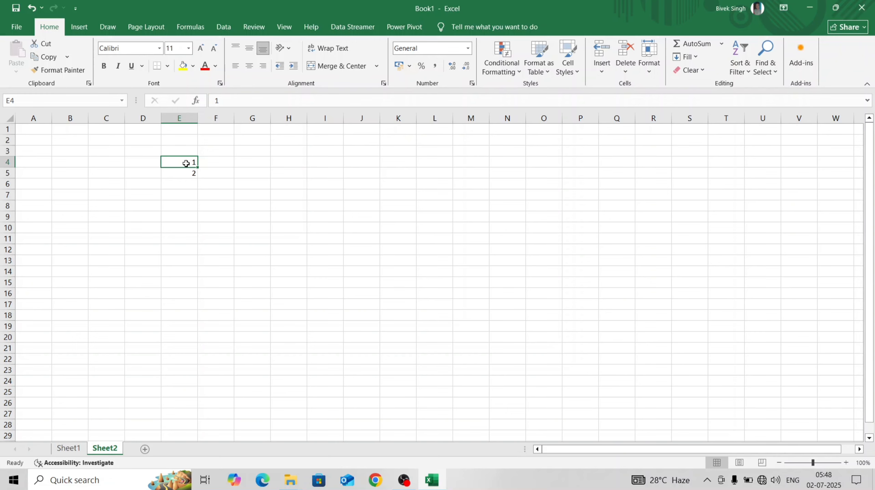
{"action": "left_click_drag", "start_coordinate": [176, 162], "coordinate": [181, 170]}
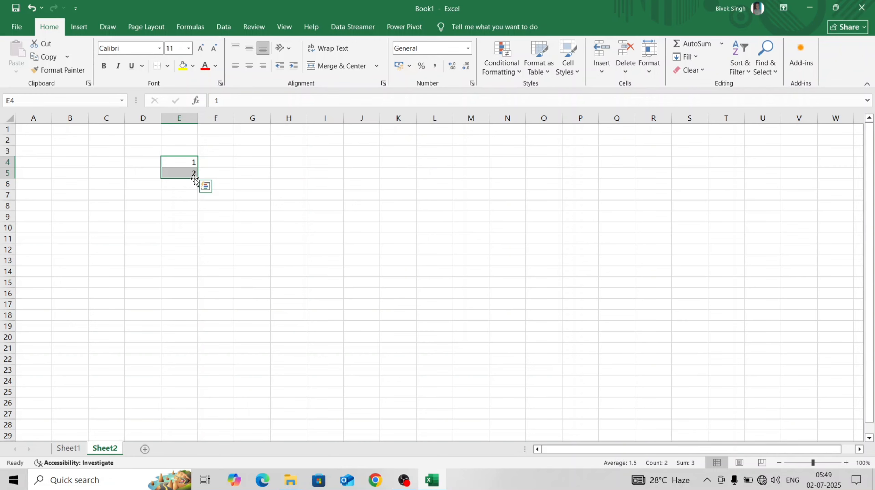
{"action": "left_click_drag", "start_coordinate": [201, 178], "coordinate": [200, 248]}
{"action": "left_click_drag", "start_coordinate": [198, 259], "coordinate": [195, 263]}
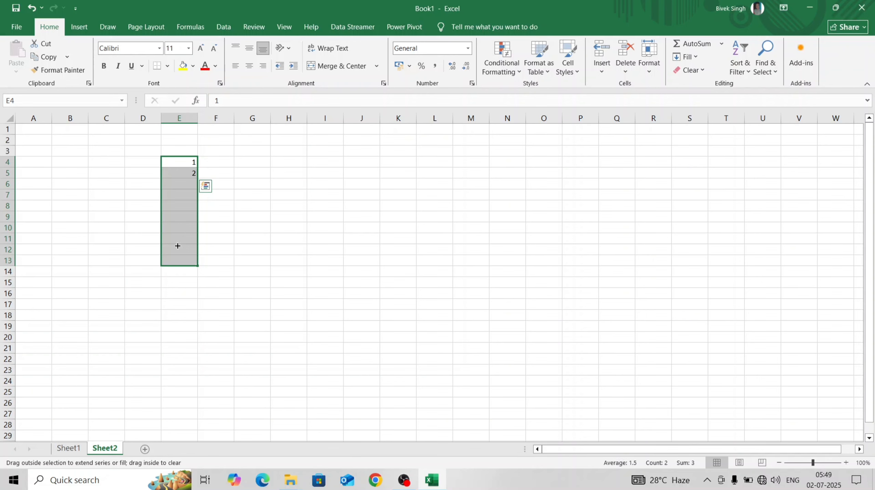
{"action": "left_click_drag", "start_coordinate": [178, 245], "coordinate": [176, 245]}
{"action": "left_click", "coordinate": [210, 253]}
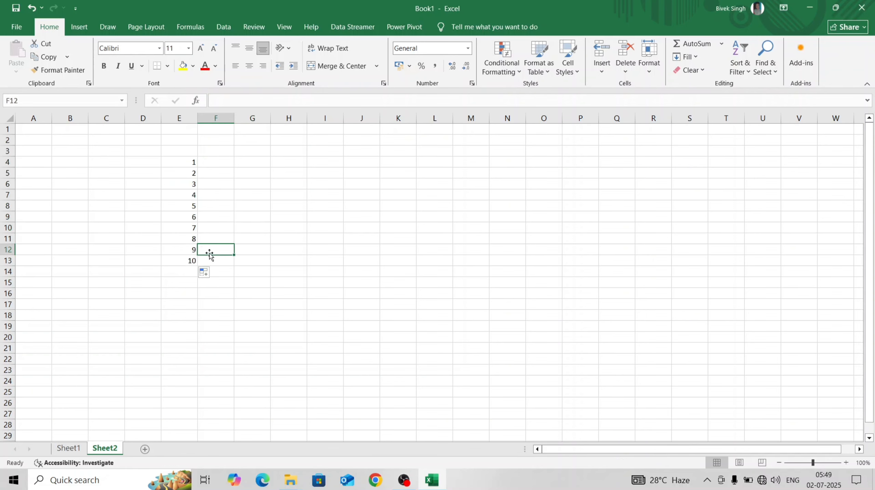
{"action": "left_click", "coordinate": [207, 260]}
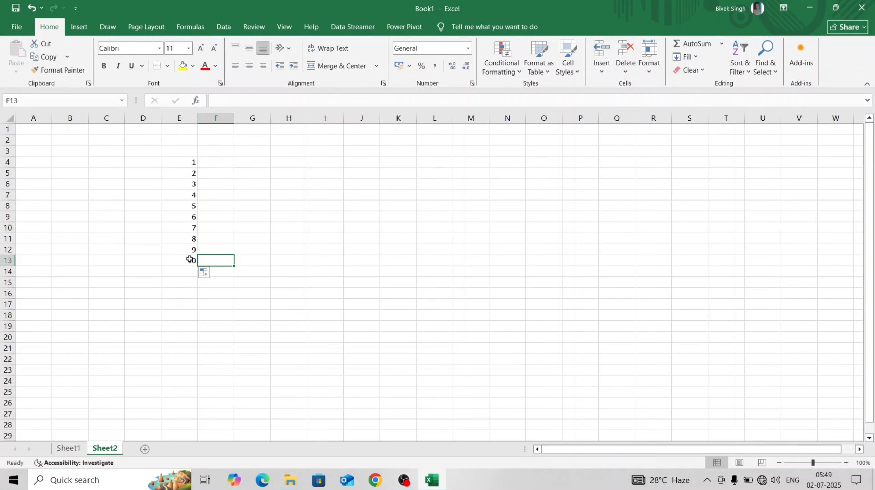
Enter 2 in G4 and 4 in G5, and extend the even-number series down to G13.
{"action": "left_click", "coordinate": [244, 161]}
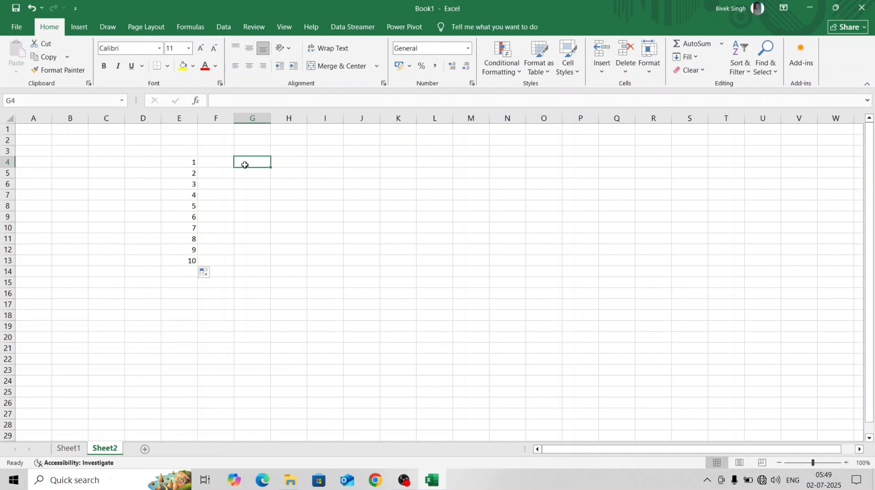
{"action": "type", "text": "2"}
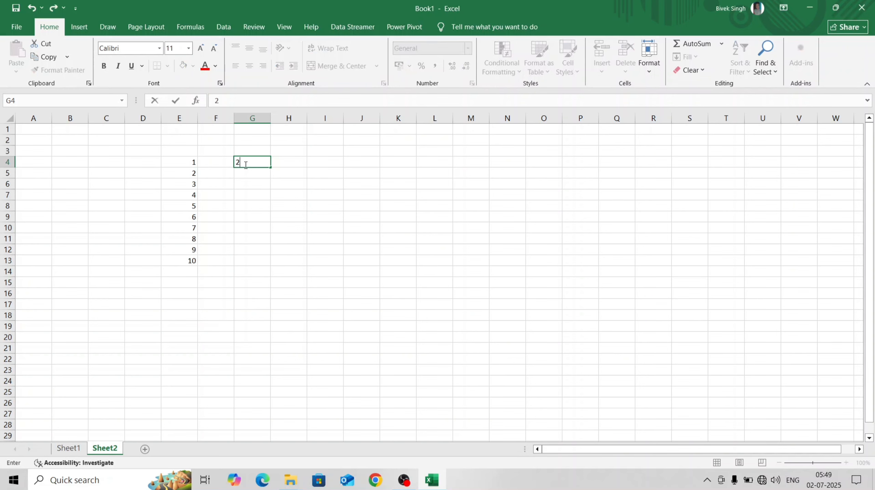
{"action": "key", "text": "Return"}
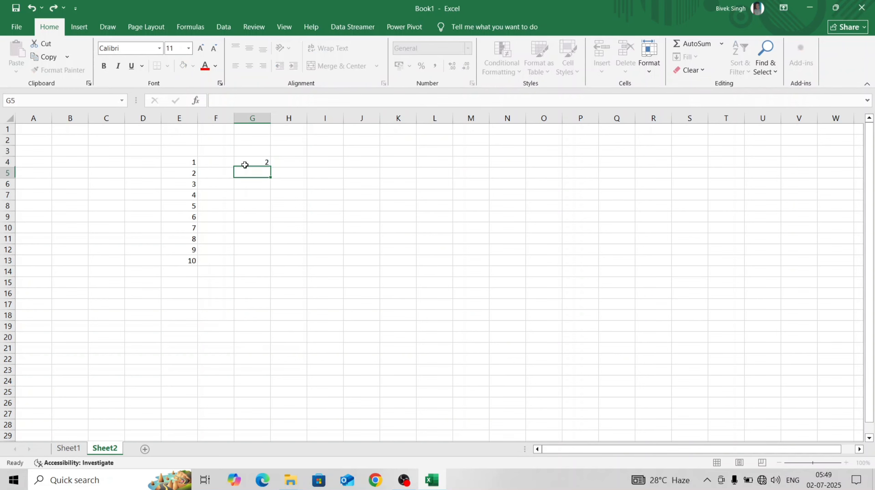
{"action": "type", "text": "4"}
{"action": "key", "text": "Return"}
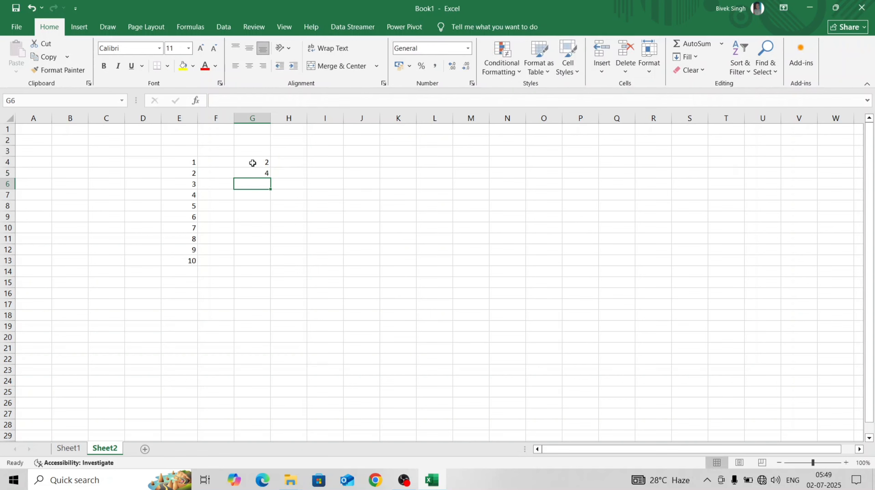
{"action": "left_click", "coordinate": [253, 162]}
{"action": "left_click_drag", "start_coordinate": [254, 163], "coordinate": [276, 260]}
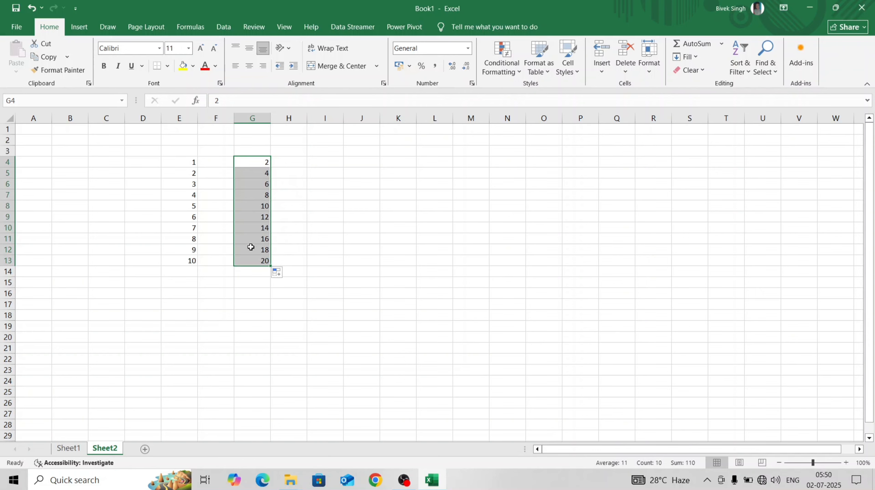
Enter sun in cell I4 and autofill the abbreviated weekdays down to I10.
{"action": "left_click", "coordinate": [324, 167]}
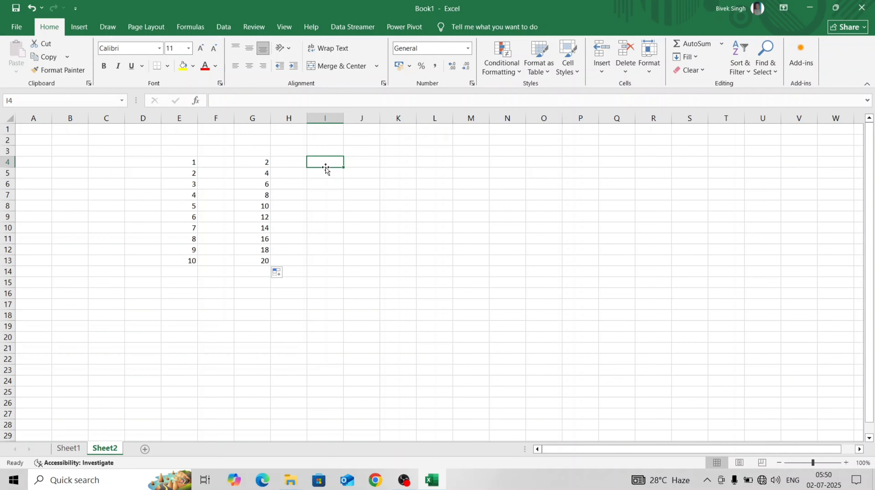
{"action": "type", "text": "sun"}
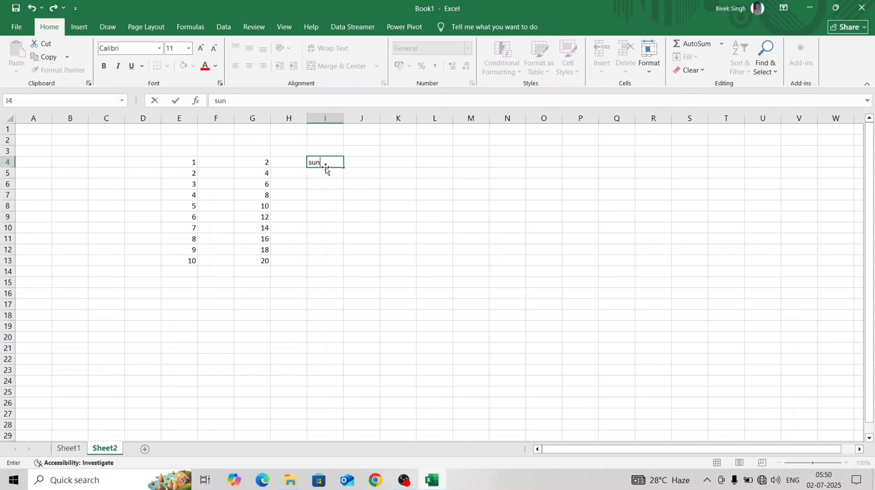
{"action": "key", "text": "Return"}
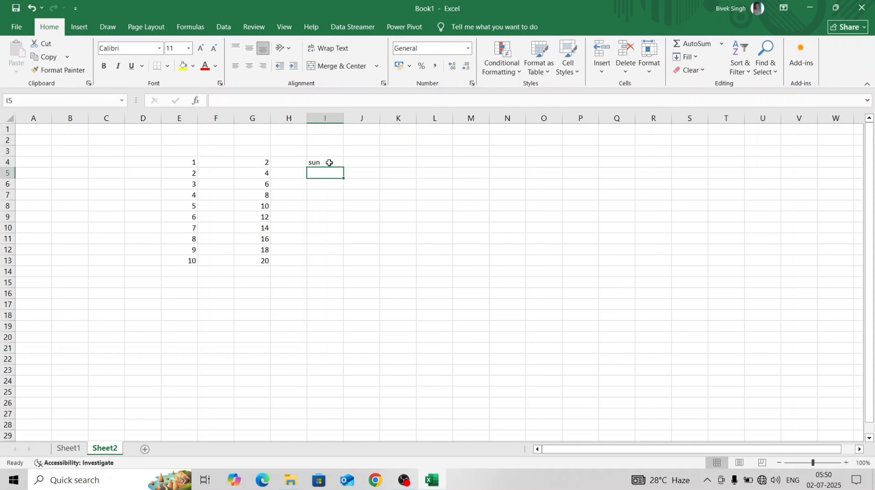
{"action": "left_click", "coordinate": [332, 163]}
{"action": "left_click_drag", "start_coordinate": [343, 167], "coordinate": [344, 236]}
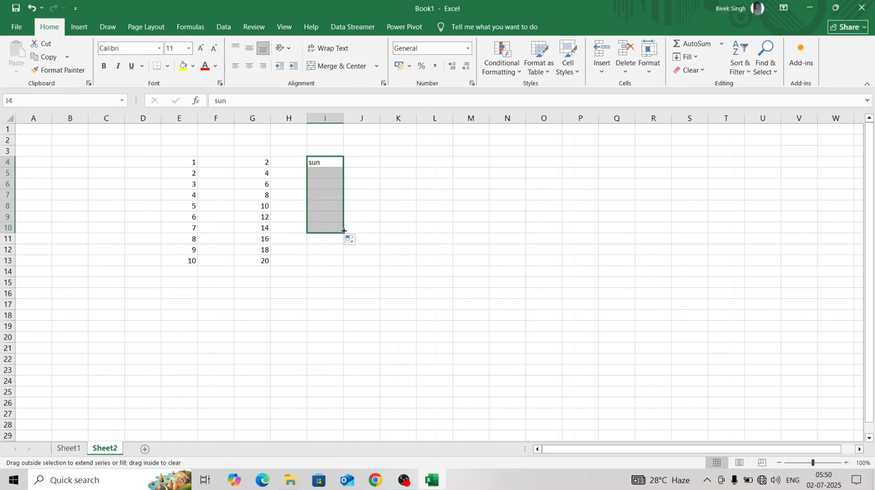
{"action": "left_click", "coordinate": [358, 193]}
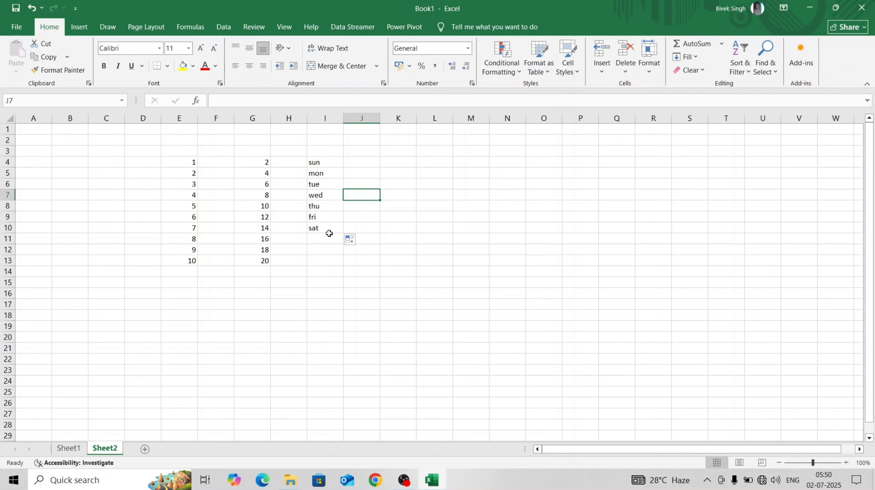
Enter jan in cell J4 and autofill the abbreviated months down to J15.
{"action": "left_click", "coordinate": [373, 161]}
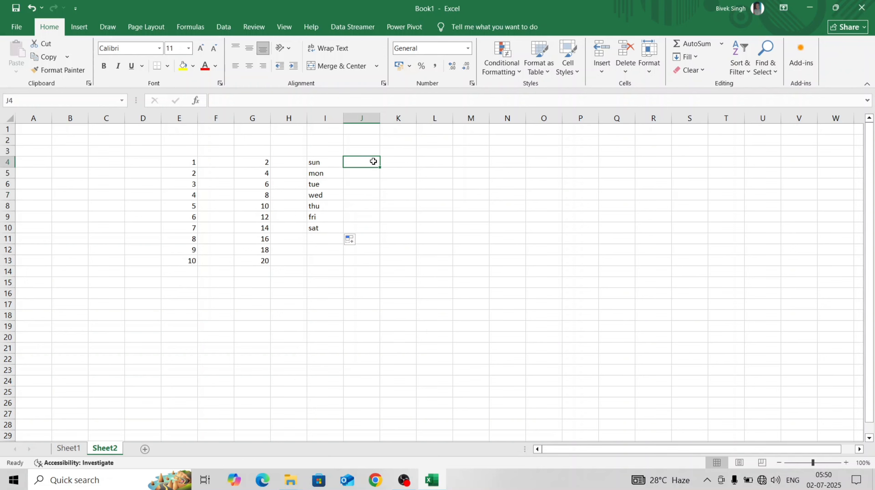
{"action": "type", "text": "jan"}
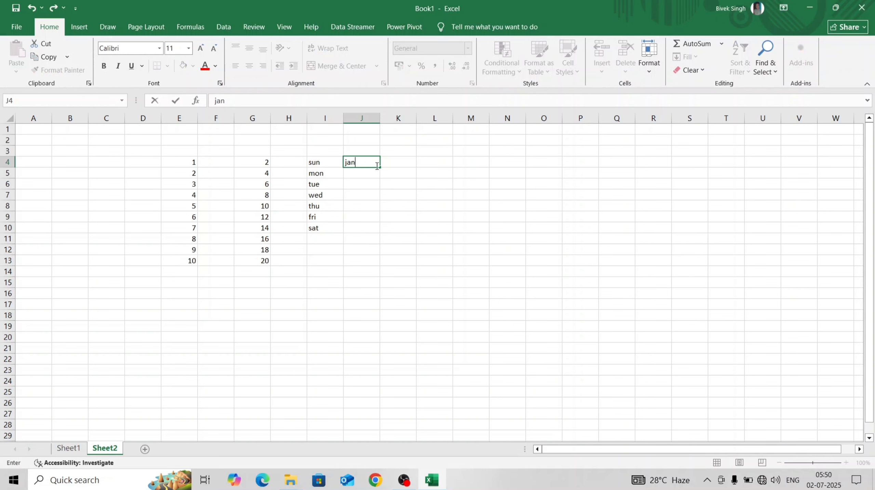
{"action": "key", "text": "Return"}
{"action": "left_click", "coordinate": [373, 162]}
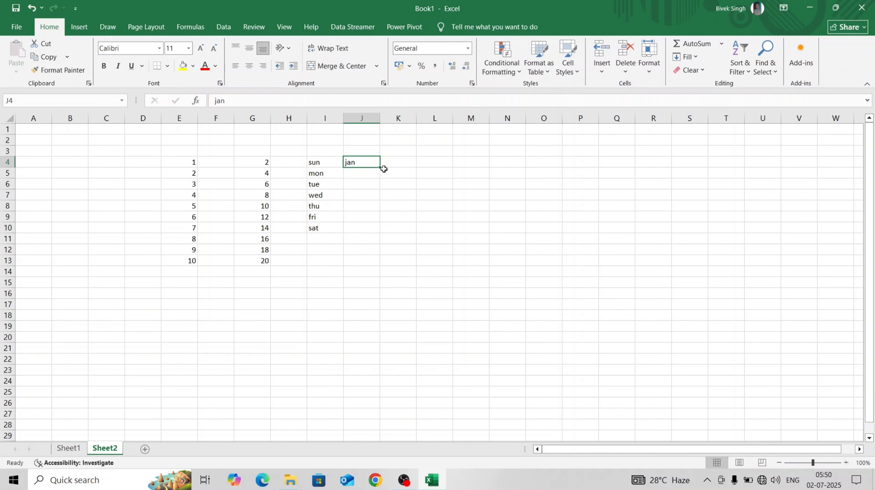
{"action": "left_click_drag", "start_coordinate": [381, 167], "coordinate": [380, 290]}
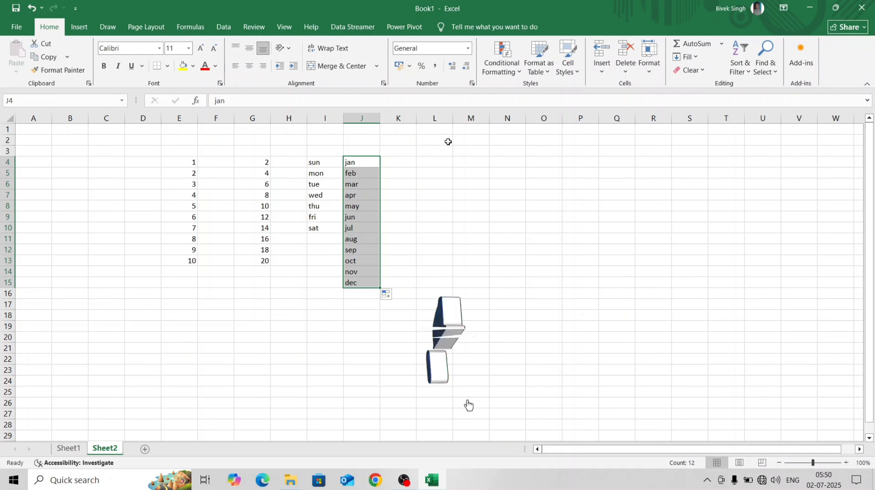
{"action": "left_click", "coordinate": [333, 162]}
{"action": "left_click", "coordinate": [359, 161]}
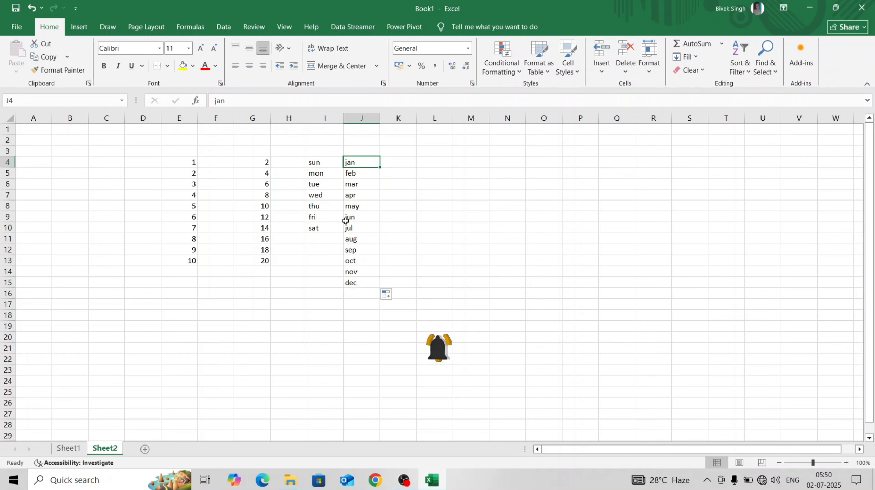
Enter Sunday in L4, autofill the full weekday names down to L15, and autofit column L's width.
{"action": "left_click", "coordinate": [435, 161]}
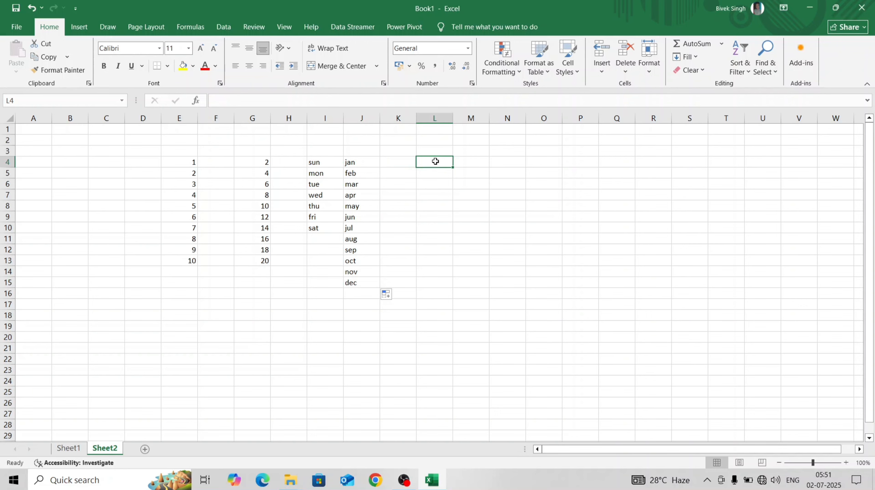
{"action": "type", "text": "su"}
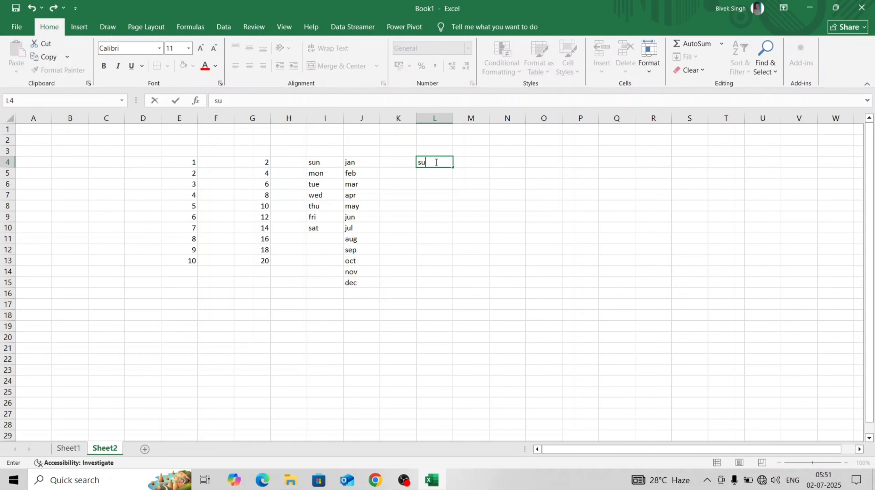
{"action": "type", "text": "nday"}
{"action": "key", "text": "ctrl+Return"}
{"action": "left_click_drag", "start_coordinate": [455, 170], "coordinate": [458, 289]}
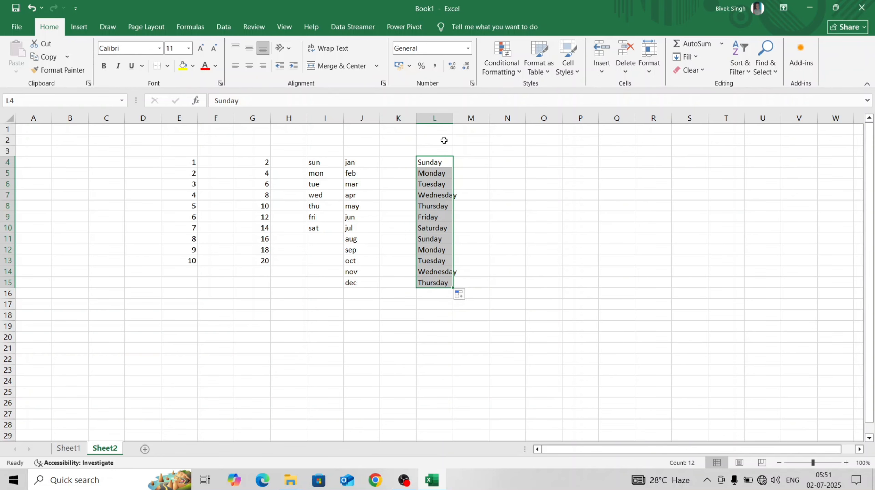
{"action": "double_click", "coordinate": [453, 118]}
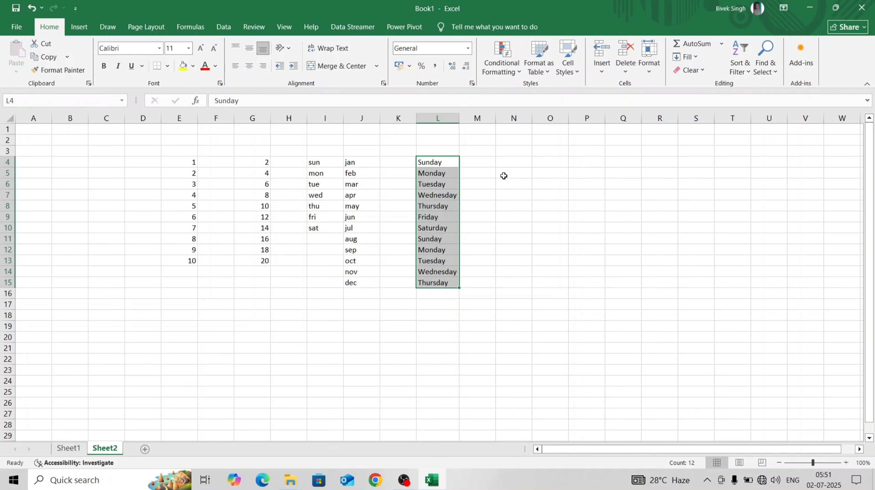
Enter January in N4, autofill the full month names down to N15, and autofit column N's width.
{"action": "left_click", "coordinate": [499, 161]}
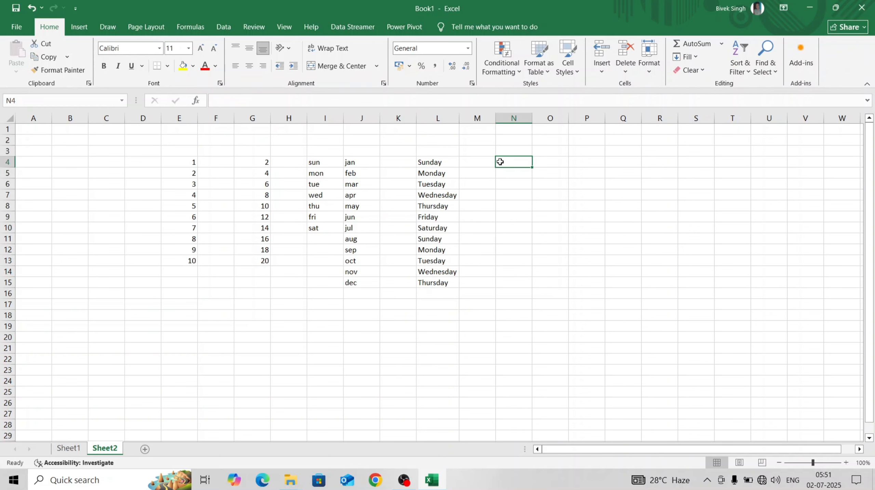
{"action": "type", "text": "J"}
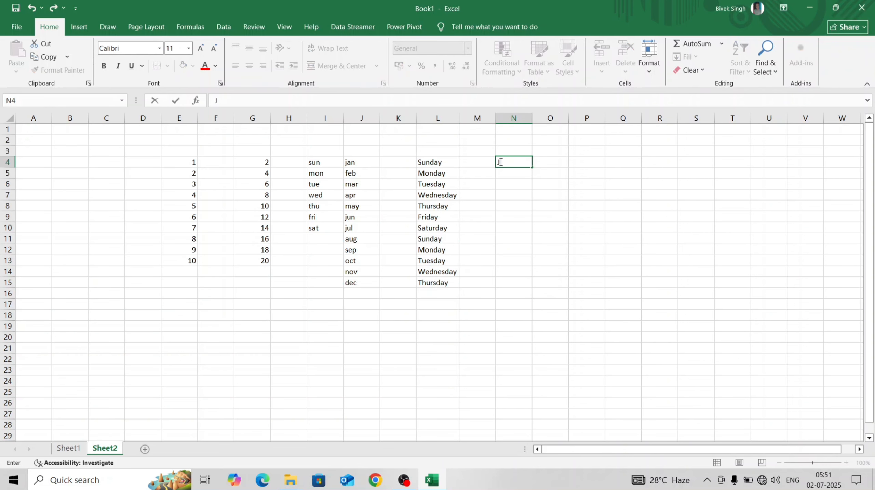
{"action": "type", "text": "anuary"}
{"action": "left_click", "coordinate": [533, 184]}
{"action": "left_click", "coordinate": [529, 161]}
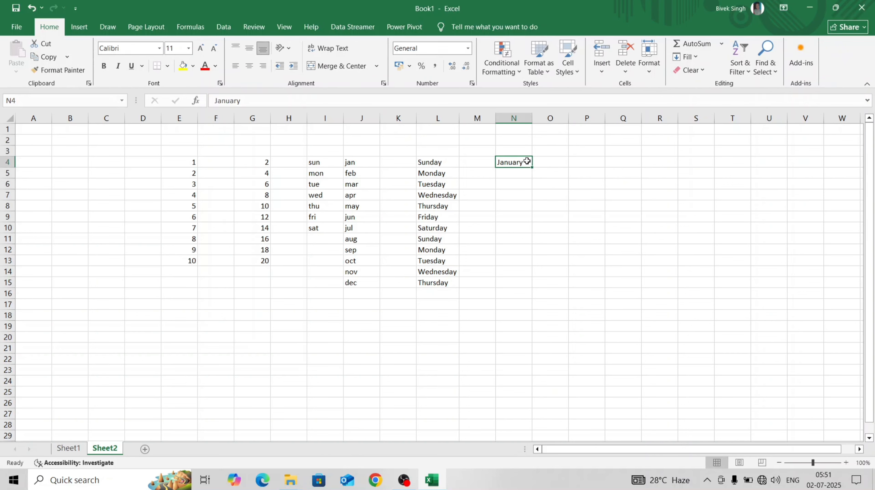
{"action": "left_click_drag", "start_coordinate": [534, 169], "coordinate": [536, 289]}
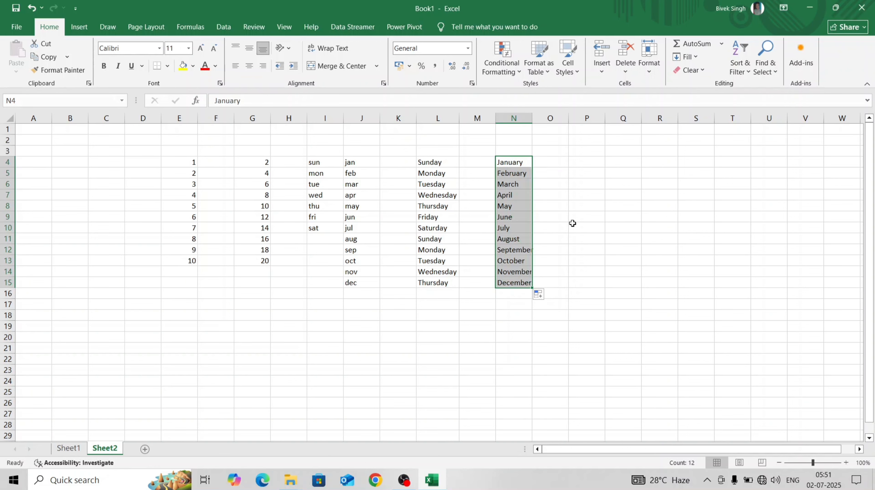
{"action": "double_click", "coordinate": [532, 118]}
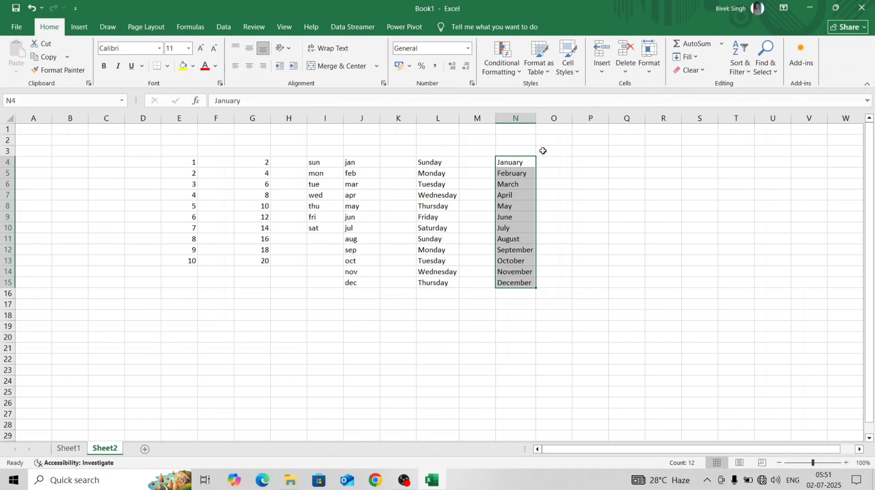
{"action": "left_click", "coordinate": [558, 201]}
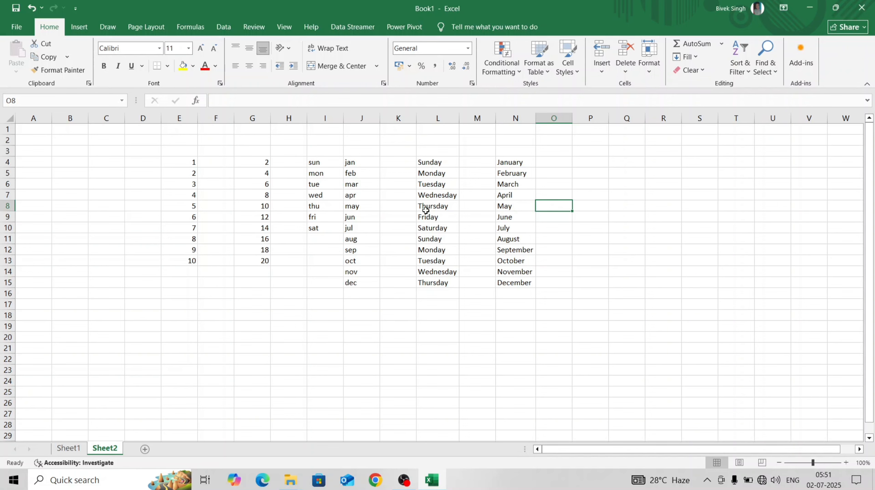
Clear Tuesday from cell L6 and undo the deletion.
{"action": "left_click", "coordinate": [428, 184]}
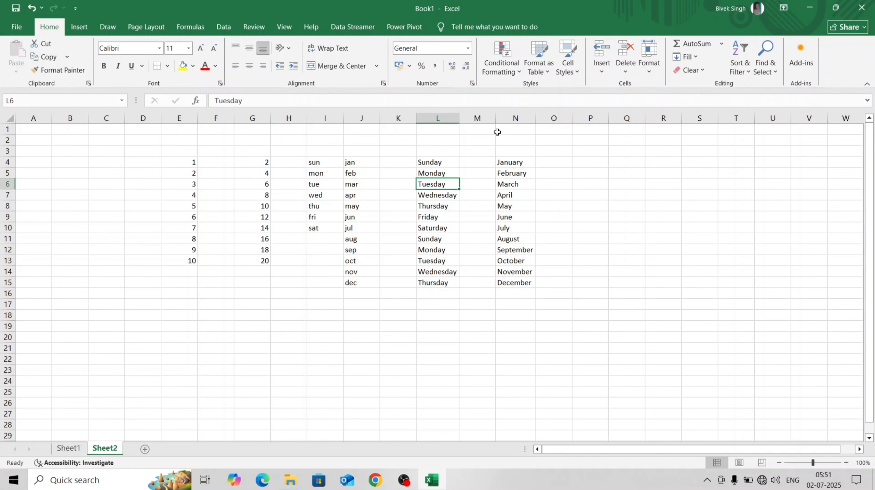
{"action": "key", "text": "Delete"}
{"action": "left_click", "coordinate": [483, 161]}
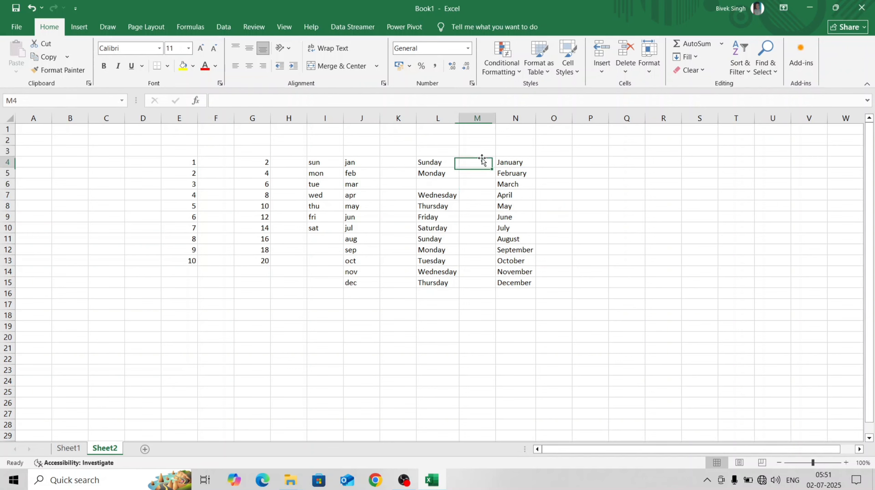
{"action": "left_click", "coordinate": [454, 180]}
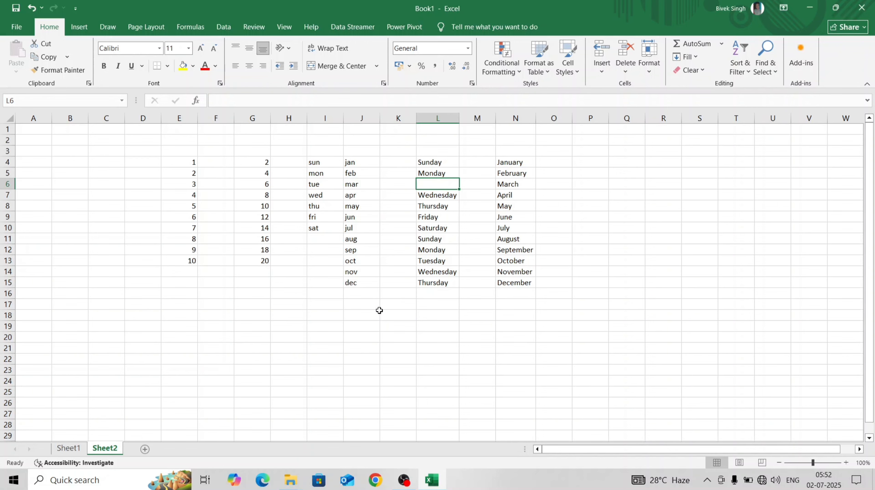
{"action": "key", "text": "ctrl+z"}
Clear the month entry may from cell J8.
{"action": "left_click", "coordinate": [348, 207]}
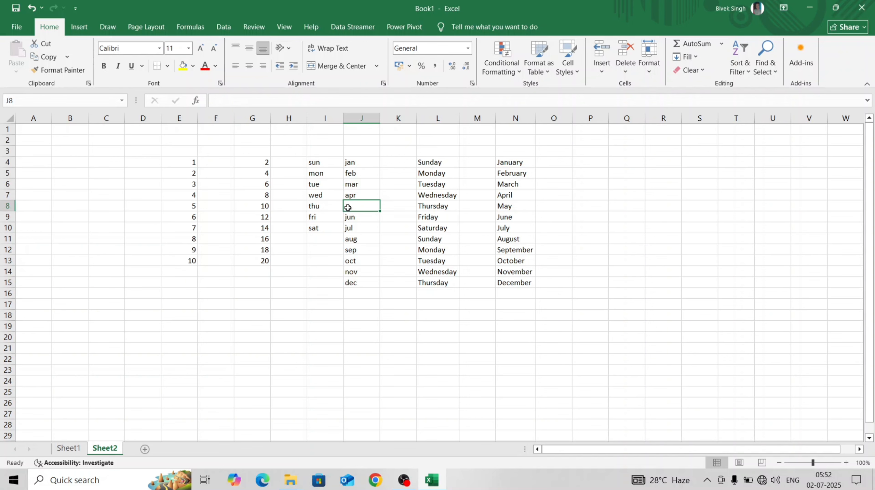
{"action": "key", "text": "Delete"}
{"action": "left_click", "coordinate": [424, 226]}
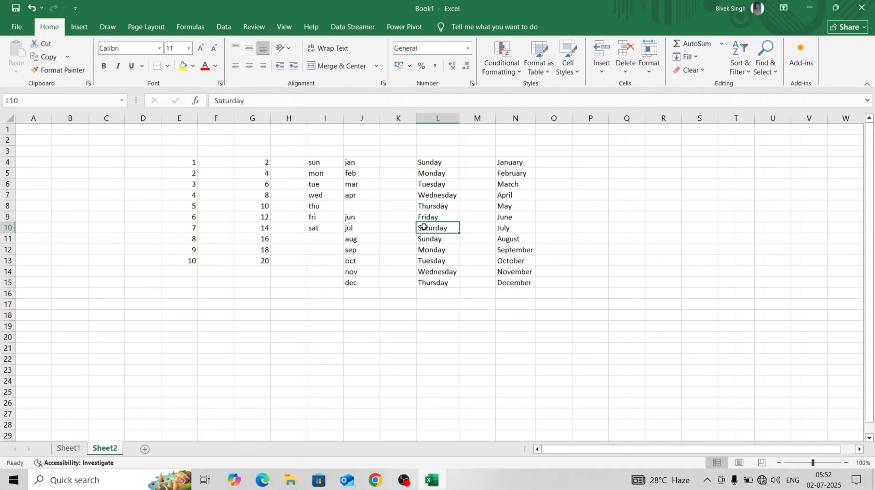
Clear Saturday from cell L10, and undo both this deletion and the earlier clearing of may from J8.
{"action": "key", "text": "Delete"}
{"action": "key", "text": "ctrl+z"}
{"action": "key", "text": "ctrl+z"}
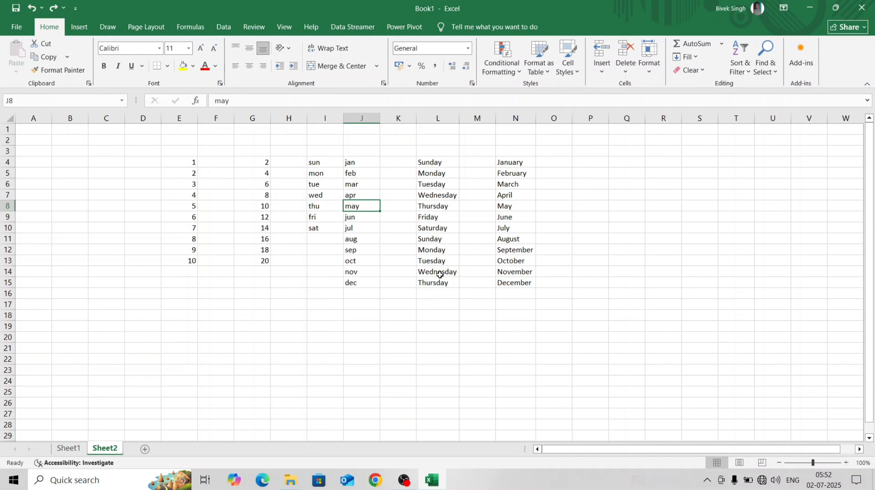
{"action": "left_click", "coordinate": [425, 308]}
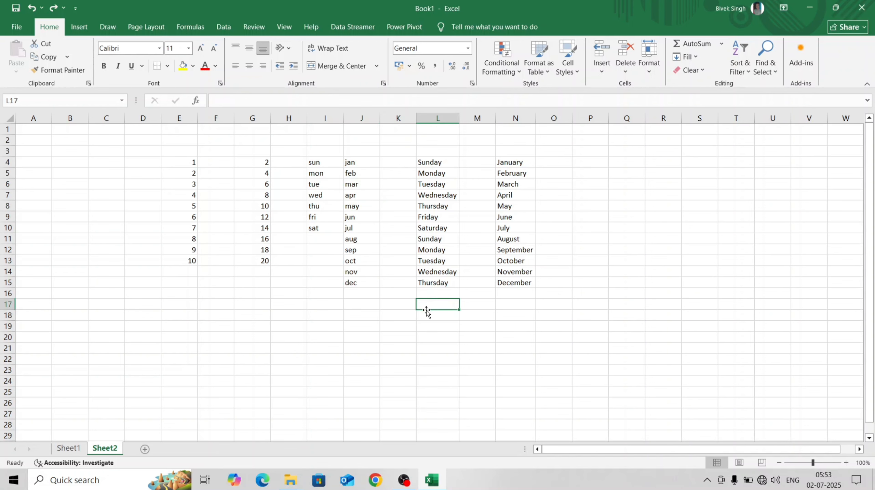
Enter a surname in the empty cell G19 below the number series.
{"action": "left_click", "coordinate": [255, 329]}
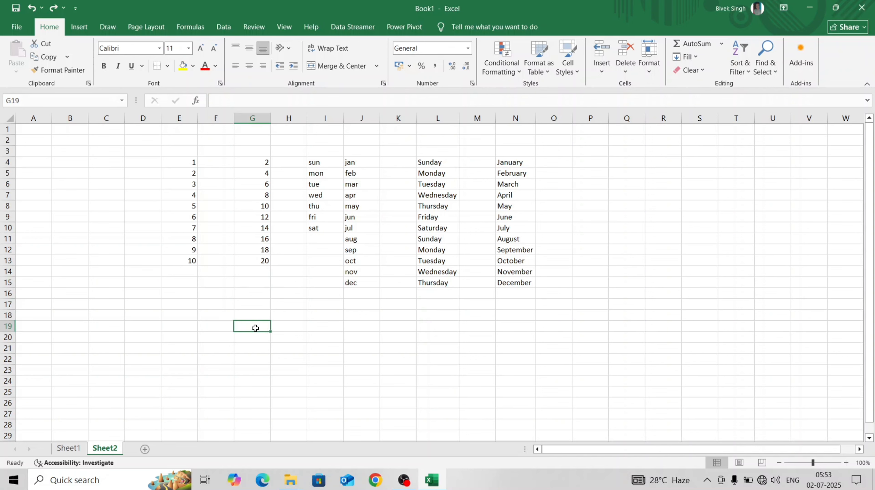
{"action": "type", "text": "Sin"}
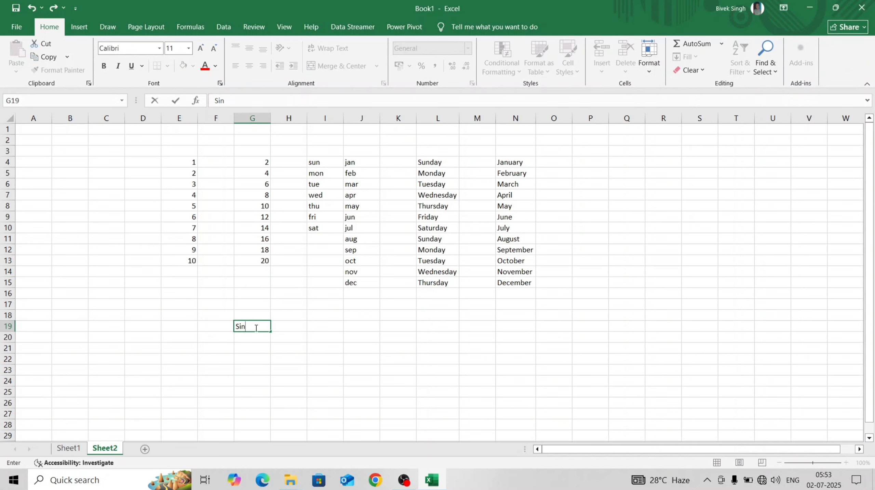
{"action": "type", "text": "gh"}
{"action": "key", "text": "Return"}
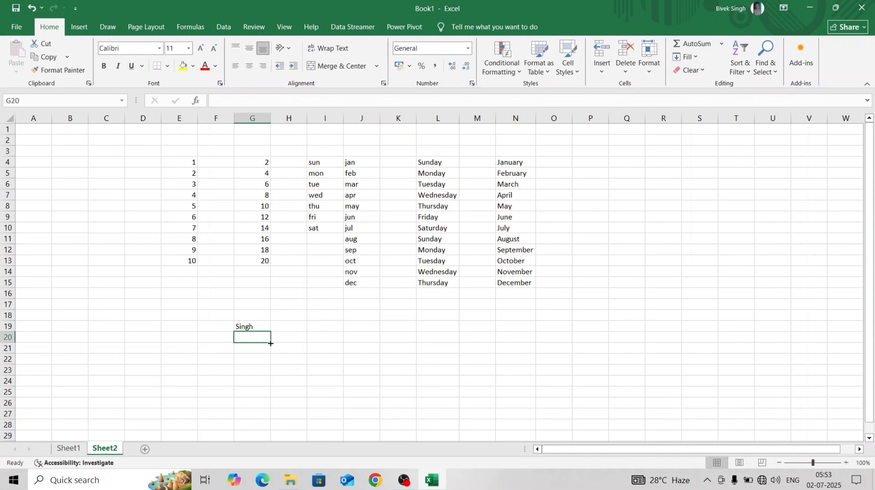
Overwrite the surname in cell G19 with Tu.
{"action": "left_click", "coordinate": [253, 325]}
{"action": "left_click", "coordinate": [256, 336]}
{"action": "left_click", "coordinate": [252, 326]}
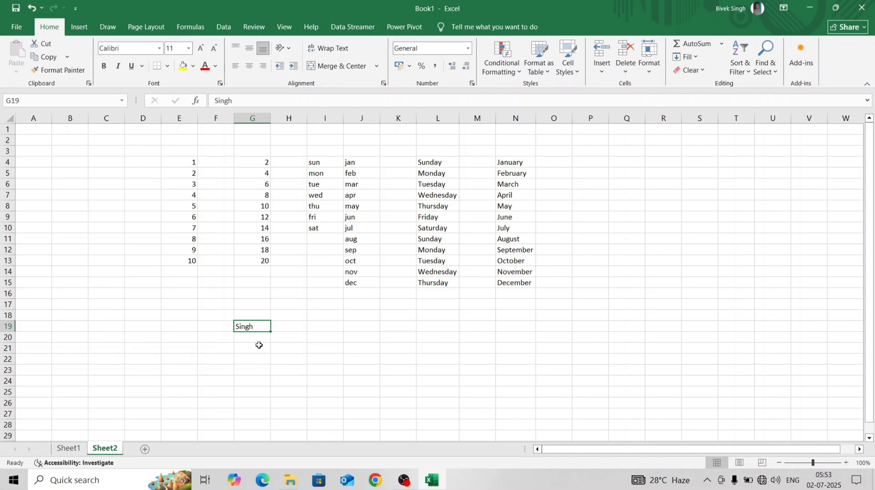
{"action": "type", "text": "Tu"}
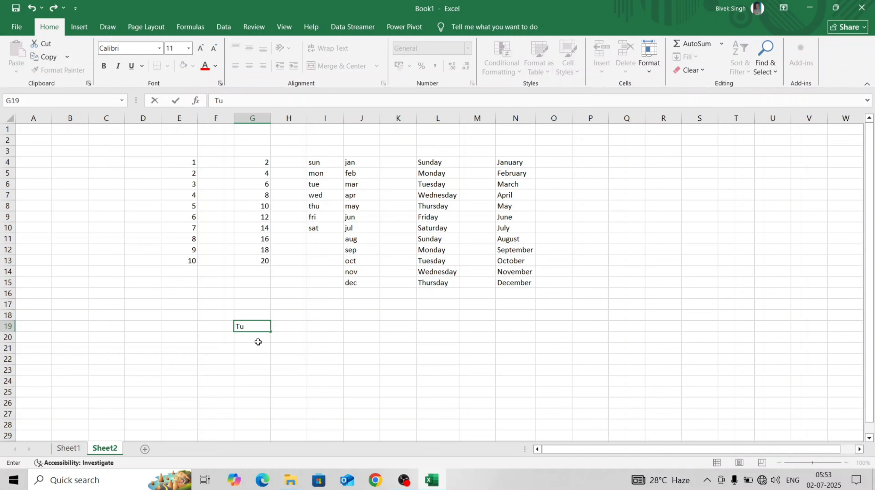
{"action": "key", "text": "Return"}
{"action": "left_click", "coordinate": [249, 326]}
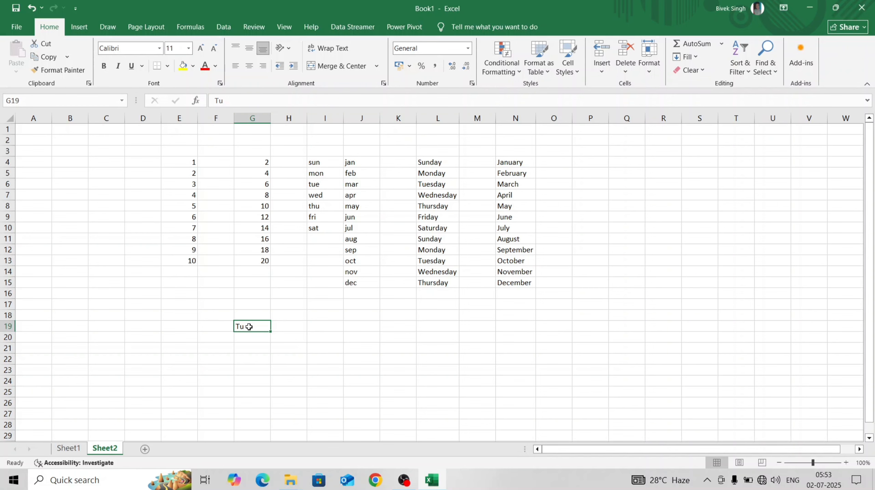
{"action": "left_click", "coordinate": [250, 347]}
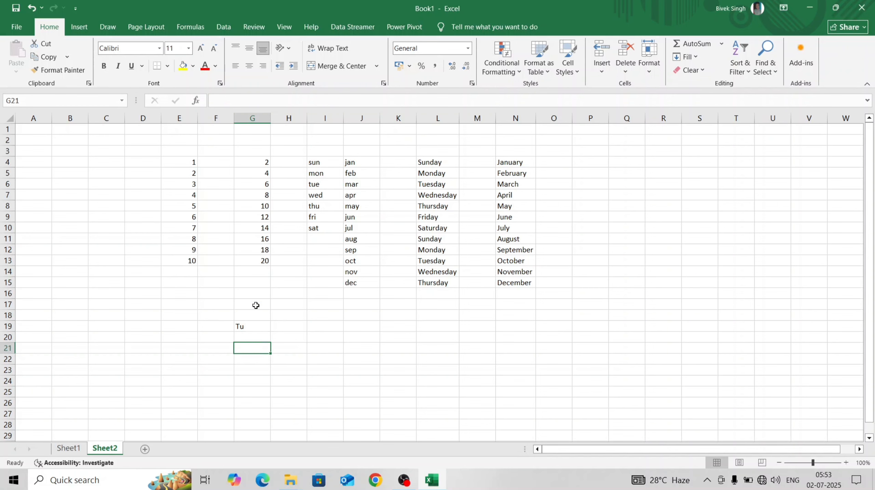
{"action": "left_click", "coordinate": [266, 261]}
{"action": "left_click", "coordinate": [264, 250]}
{"action": "left_click", "coordinate": [261, 229]}
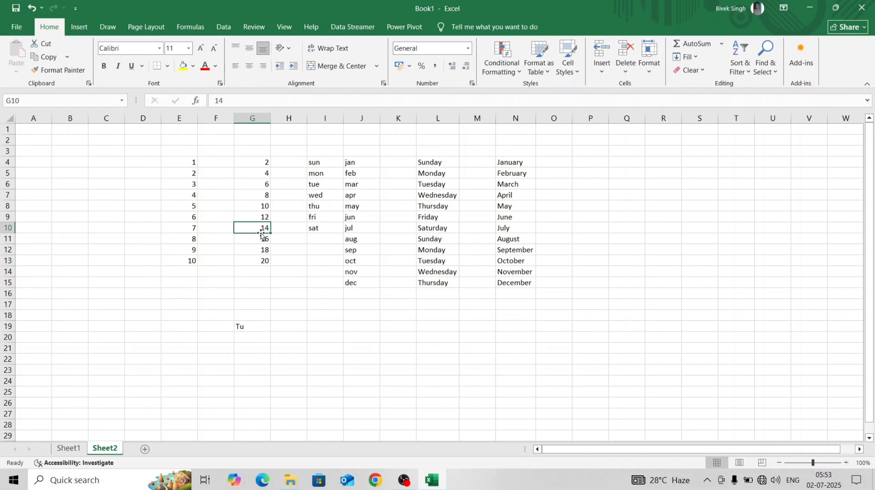
{"action": "left_click", "coordinate": [260, 207]}
{"action": "left_click", "coordinate": [261, 227]}
{"action": "left_click", "coordinate": [262, 239]}
{"action": "left_click", "coordinate": [260, 228]}
{"action": "double_click", "coordinate": [264, 228]}
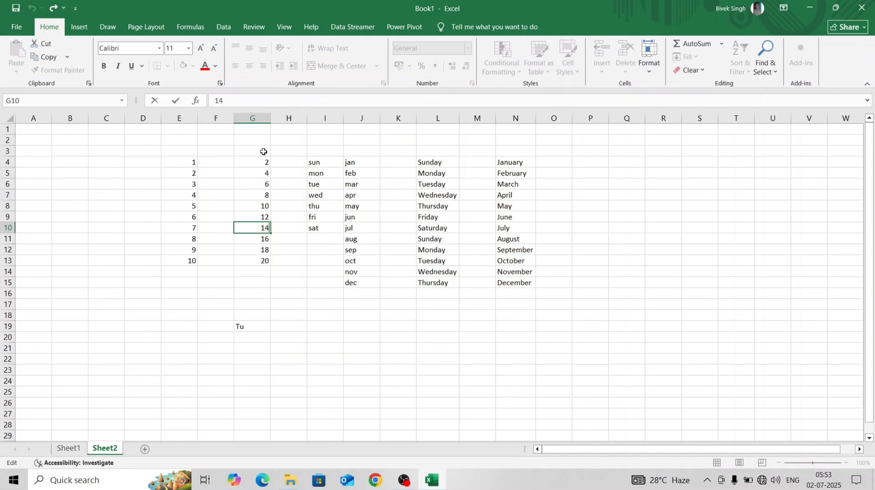
Overwrite the number in cell G11 with 20, and replace it again with 16.
{"action": "left_click", "coordinate": [266, 241]}
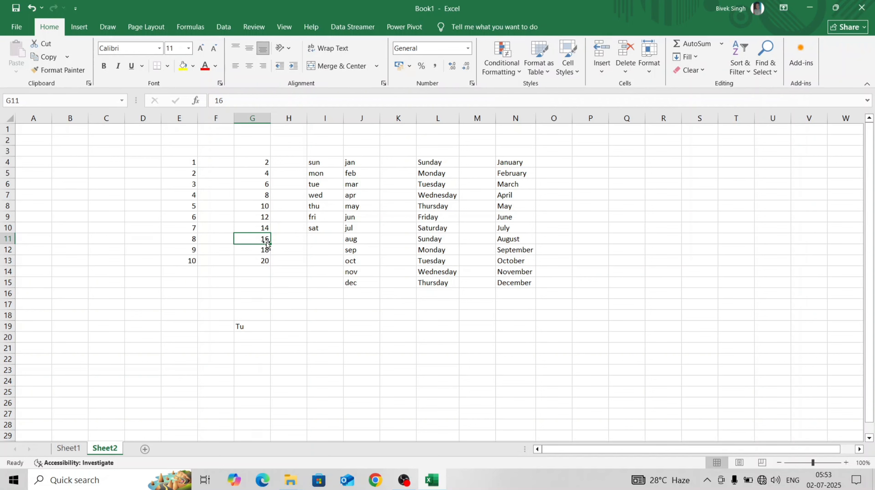
{"action": "type", "text": "20"}
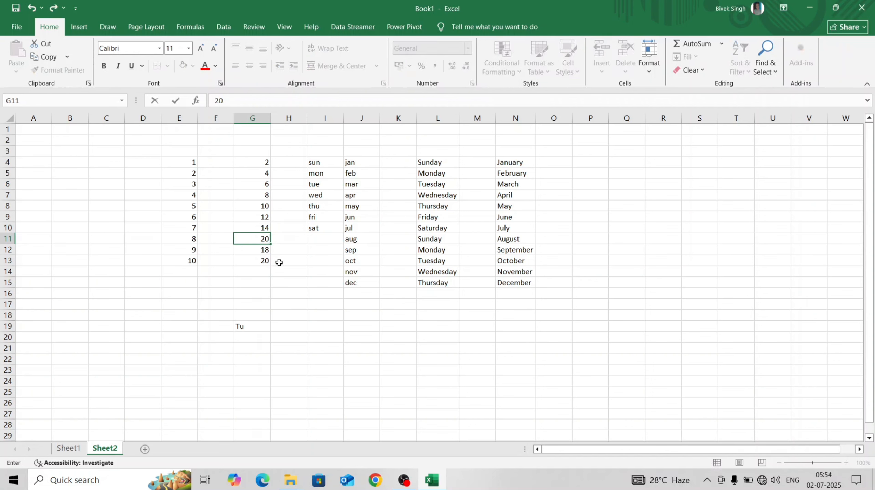
{"action": "key", "text": "Return"}
{"action": "left_click", "coordinate": [279, 262]}
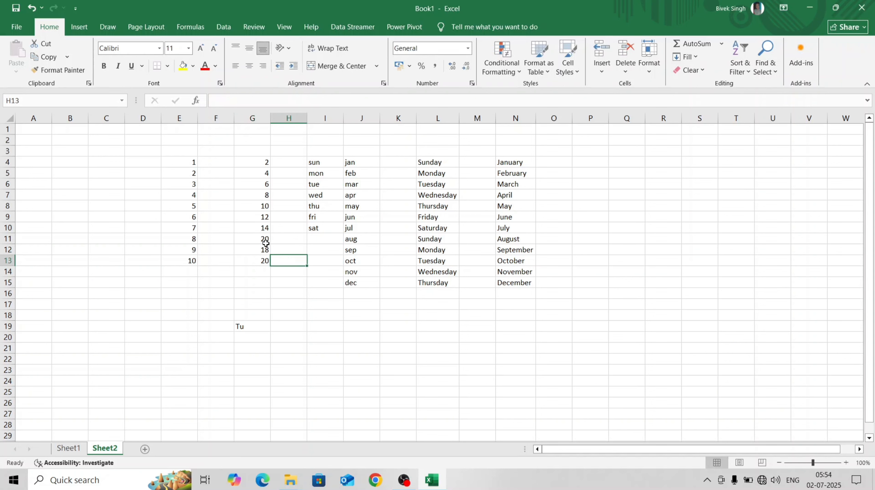
{"action": "left_click", "coordinate": [265, 240]}
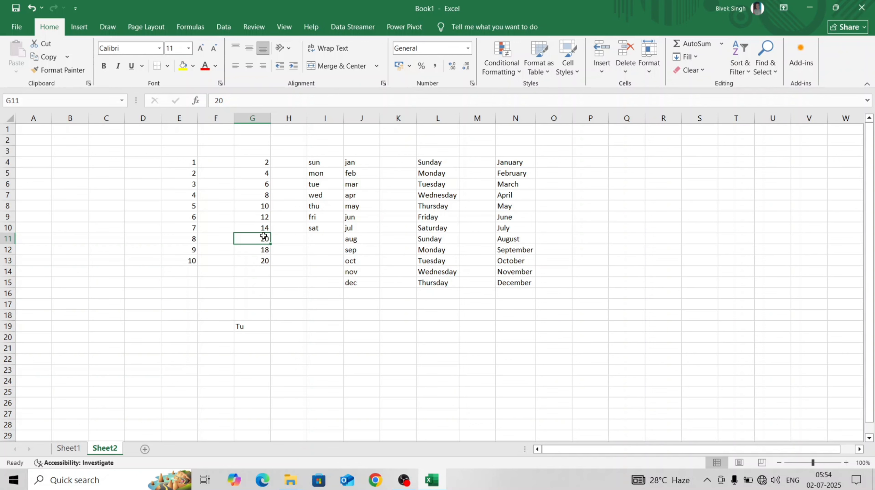
{"action": "type", "text": "16"}
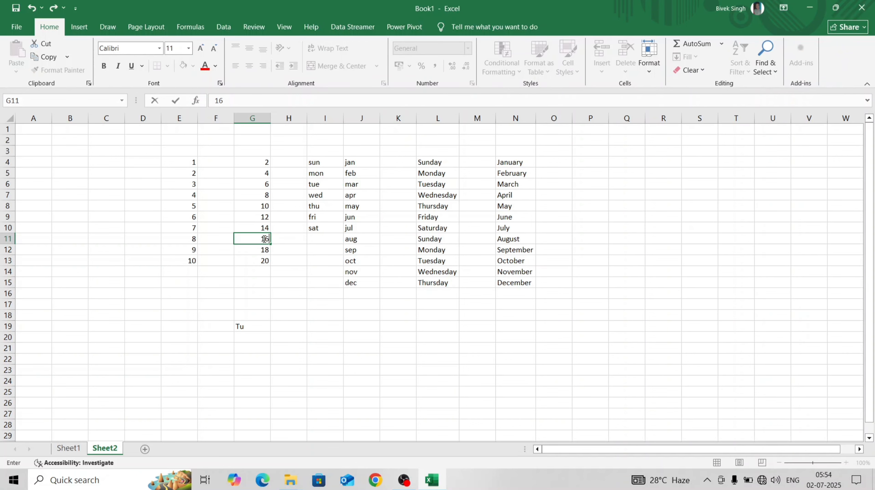
{"action": "left_click", "coordinate": [270, 276]}
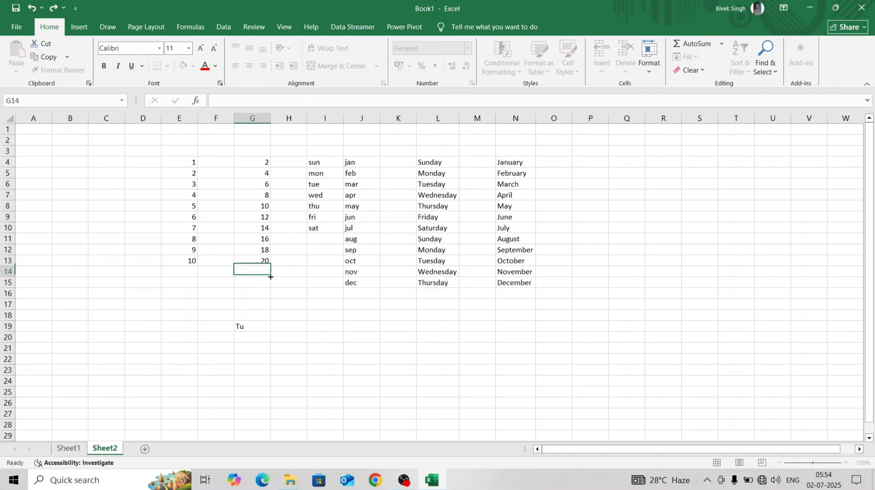
Undo the last three cell entries, the two in G11 and the overwrite in G19.
{"action": "left_click", "coordinate": [251, 327]}
{"action": "key", "text": "ctrl+z"}
{"action": "key", "text": "ctrl+z"}
{"action": "key", "text": "ctrl+z"}
{"action": "key", "text": "ctrl+z"}
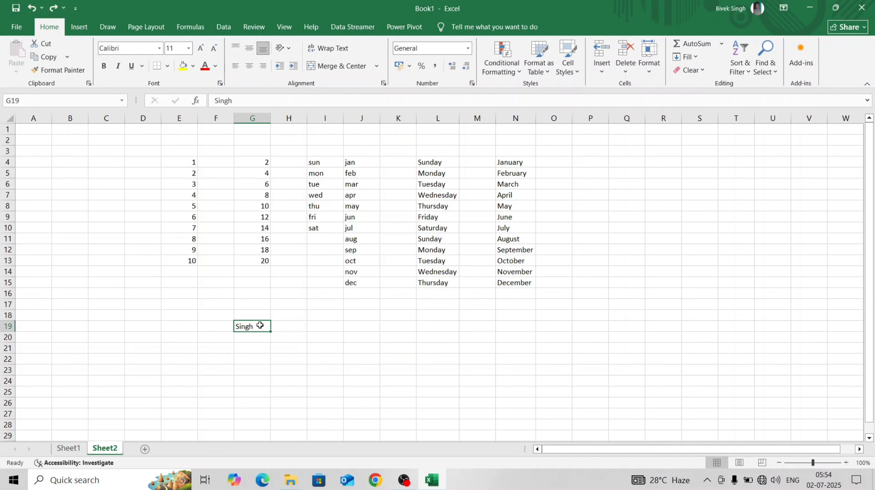
Edit cell G19 in place and append 's Tutorial to the existing surname.
{"action": "double_click", "coordinate": [258, 326]}
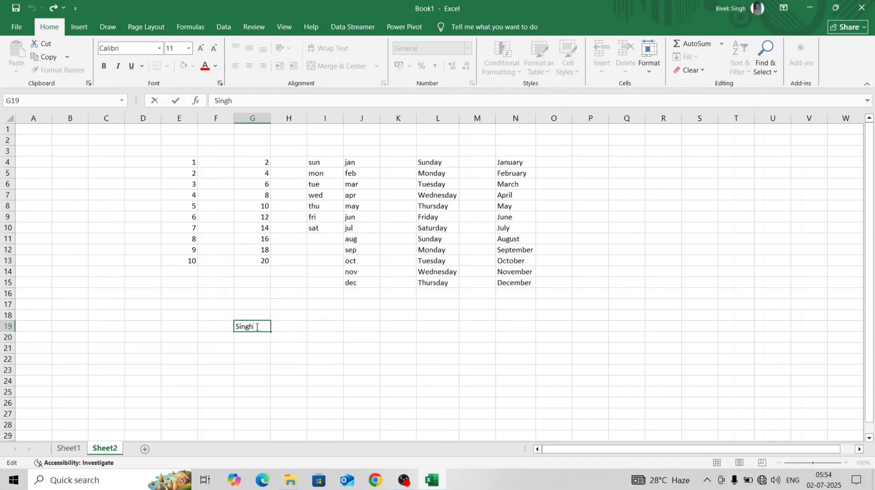
{"action": "type", "text": "'s Tutorial"}
{"action": "key", "text": "Return"}
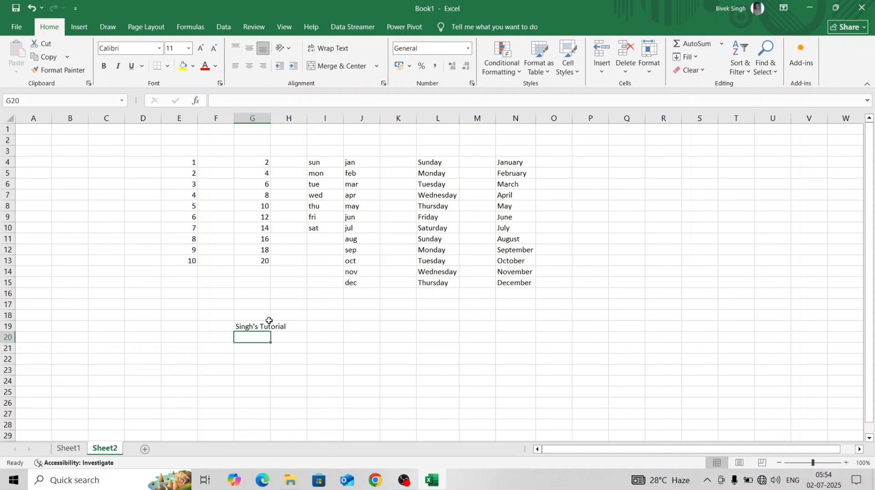
Autofit column G's width to the text in G19.
{"action": "left_click", "coordinate": [264, 326]}
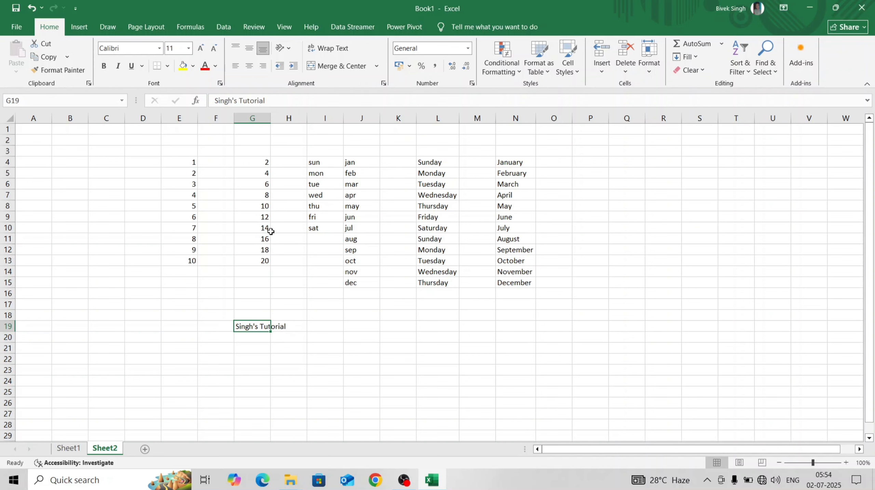
{"action": "double_click", "coordinate": [271, 119]}
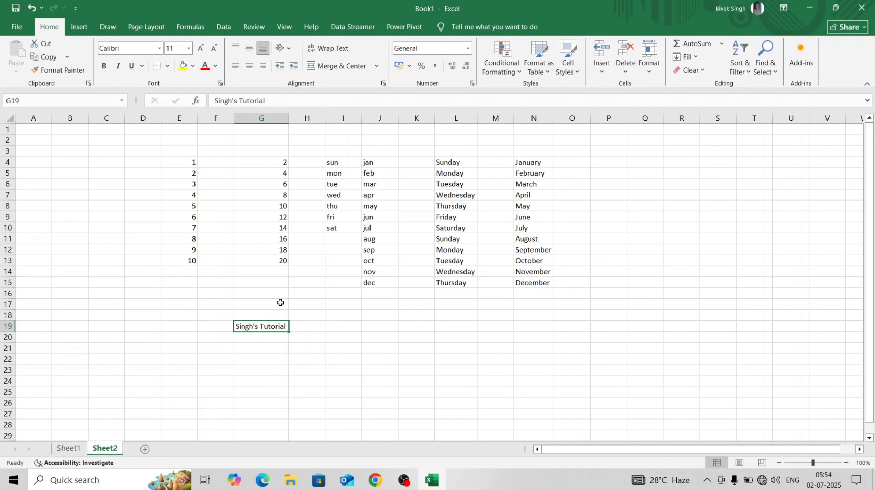
{"action": "left_click", "coordinate": [285, 356]}
Undo the column G width change and the text added to the surname in G19.
{"action": "left_click", "coordinate": [269, 325]}
{"action": "key", "text": "ctrl+z"}
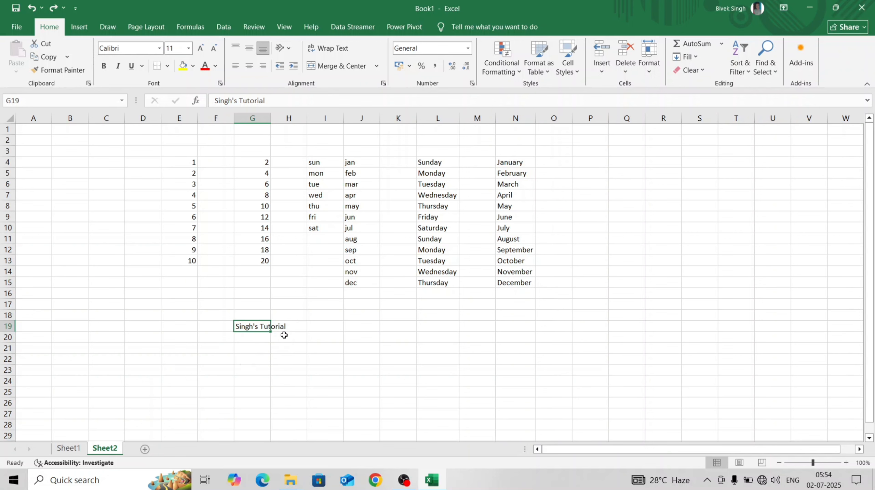
{"action": "key", "text": "ctrl+z"}
{"action": "left_click", "coordinate": [284, 317]}
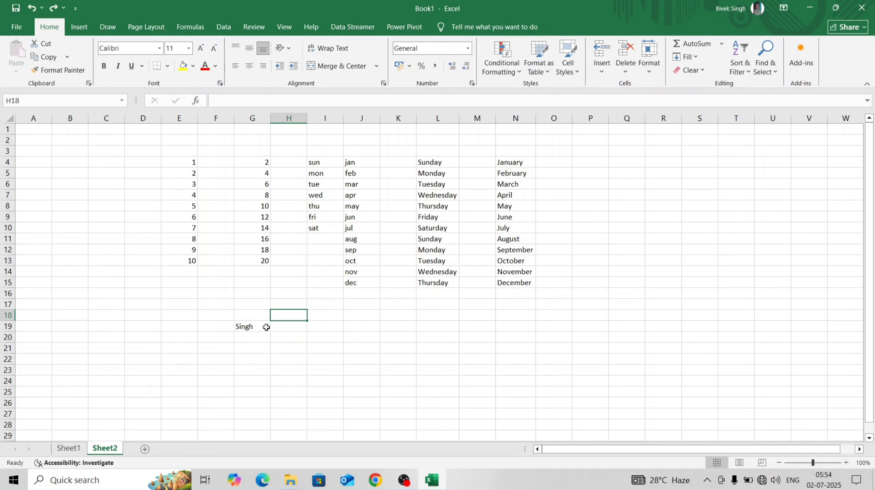
{"action": "left_click", "coordinate": [266, 327]}
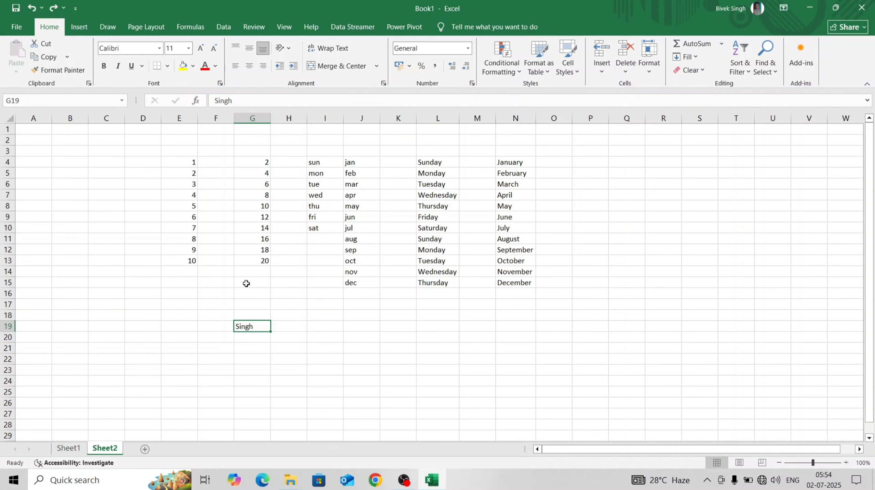
Inspect the stored contents of cells G9 and G19 in the formula bar.
{"action": "left_click", "coordinate": [263, 213]}
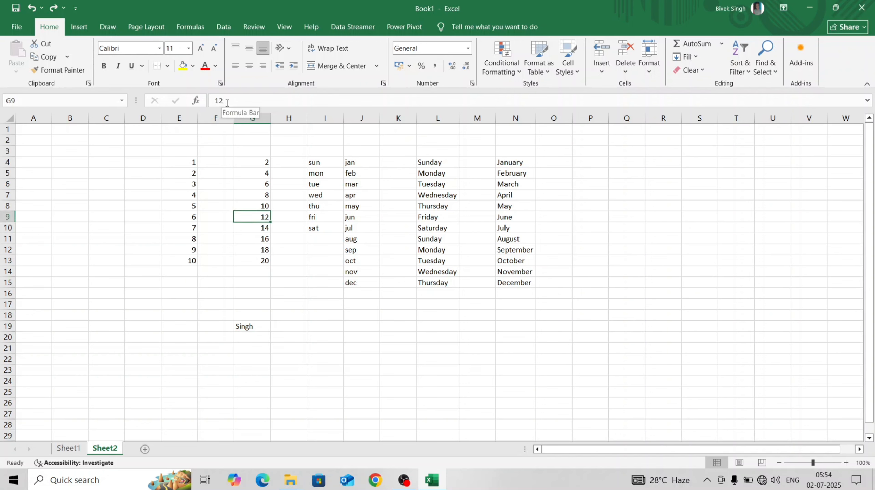
{"action": "left_click", "coordinate": [259, 326]}
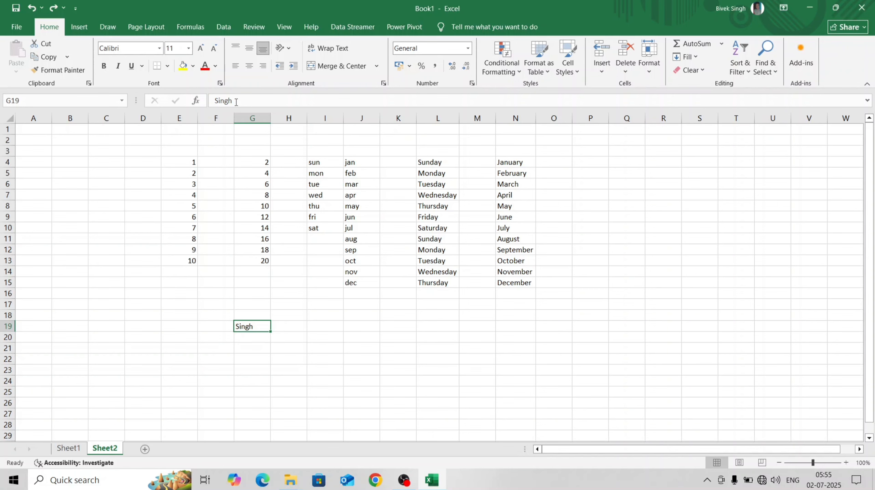
{"action": "left_click", "coordinate": [154, 160]}
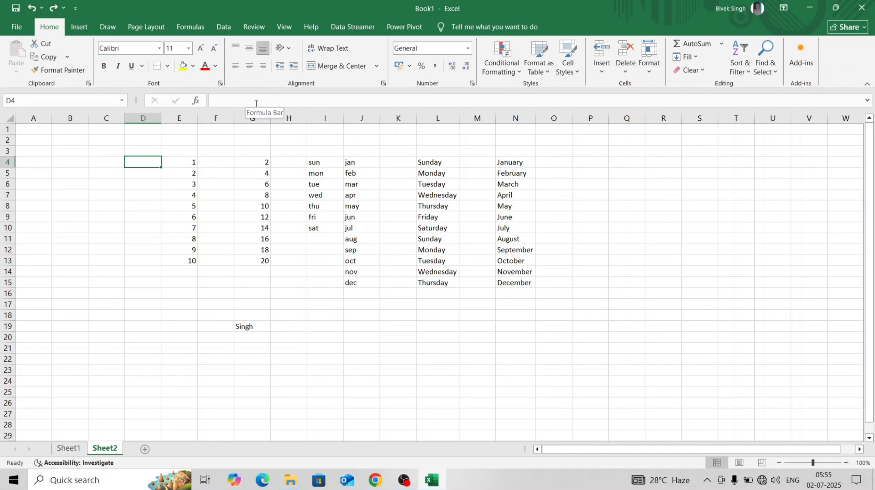
Append 's Tutoial to the surname in cell G19 by editing its content in the formula bar.
{"action": "left_click", "coordinate": [251, 326]}
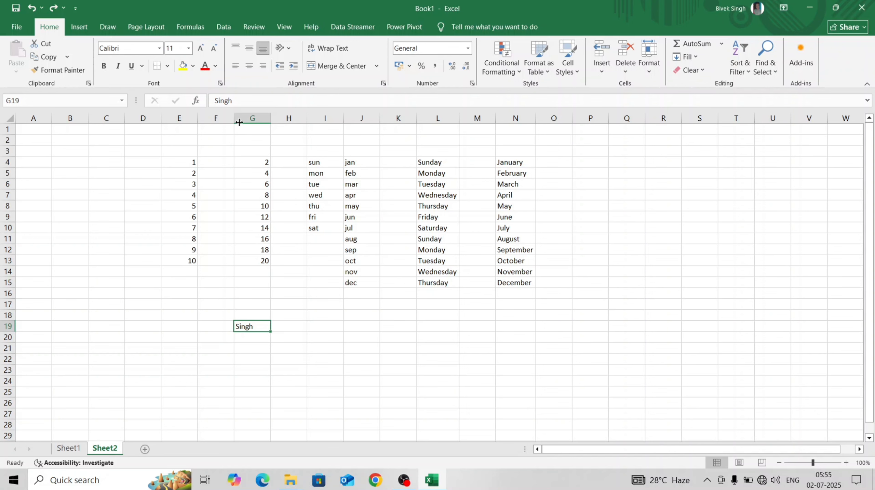
{"action": "left_click", "coordinate": [241, 100]}
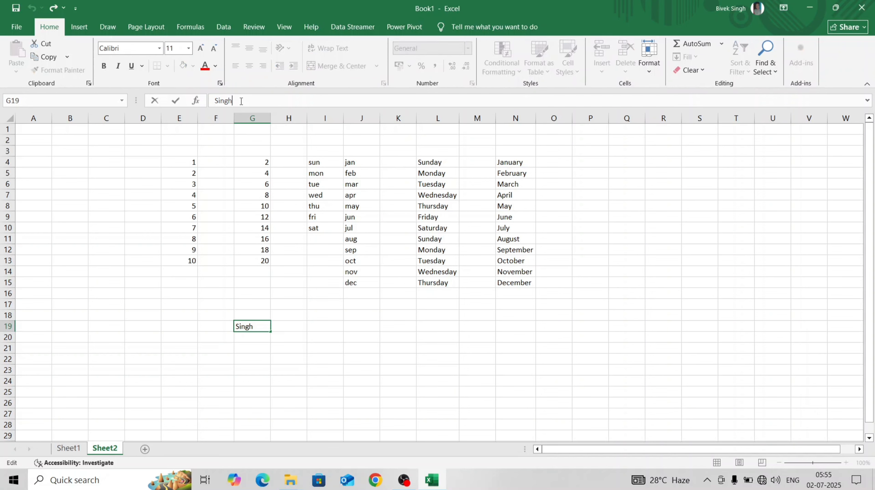
{"action": "type", "text": "'"}
{"action": "key", "text": "BackSpace"}
{"action": "type", "text": "s Tutora"}
{"action": "key", "text": "BackSpace"}
{"action": "key", "text": "BackSpace"}
{"action": "type", "text": "ial"}
{"action": "key", "text": "Return"}
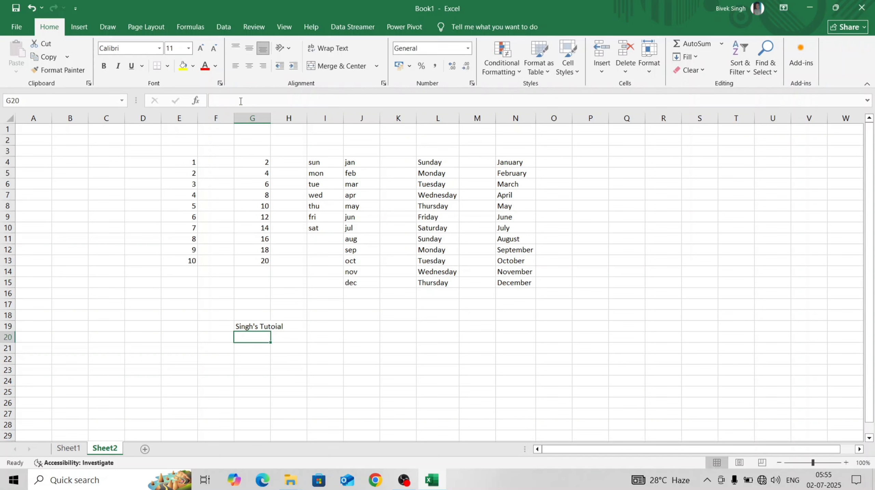
Correct the misspelled second word in cell G19 to Tutorial in the formula bar.
{"action": "left_click", "coordinate": [269, 325]}
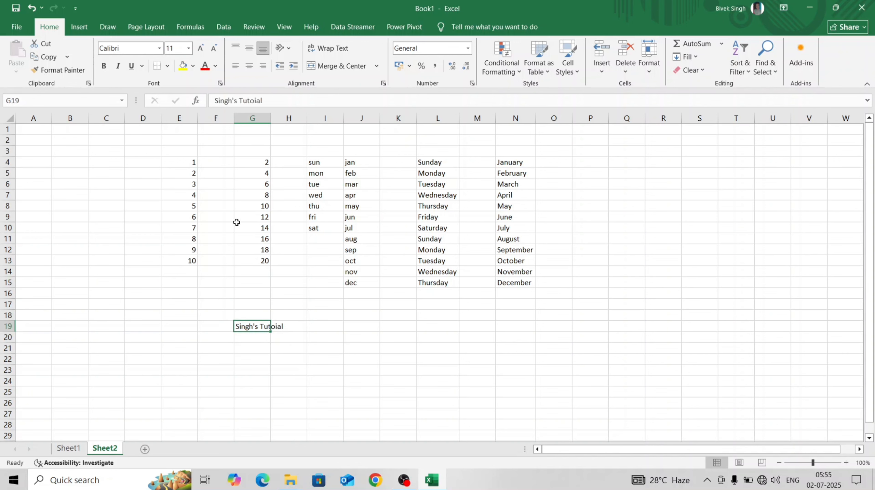
{"action": "left_click", "coordinate": [251, 101]}
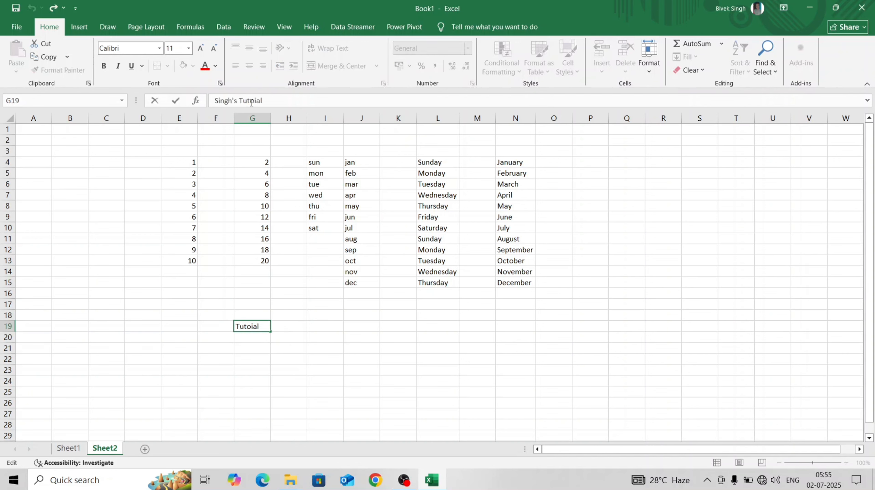
{"action": "key", "text": "BackSpace"}
{"action": "key", "text": "BackSpace"}
{"action": "key", "text": "BackSpace"}
{"action": "type", "text": "rial"}
{"action": "key", "text": "Return"}
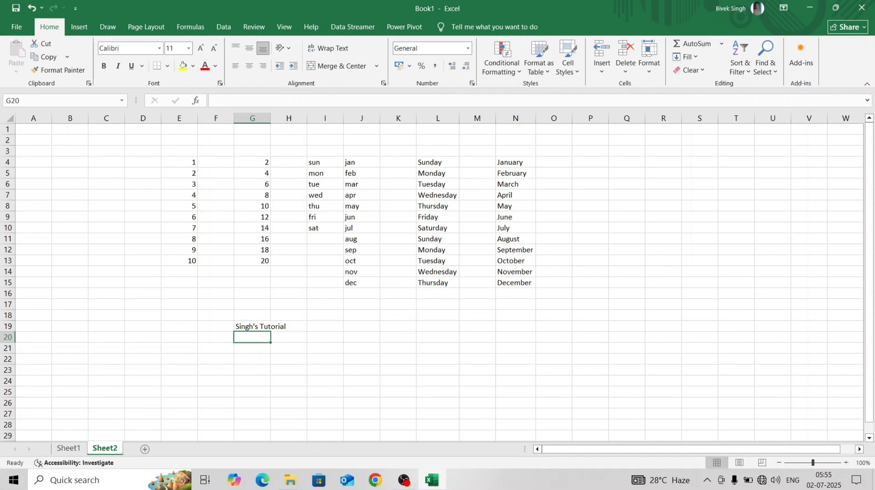
{"action": "left_click", "coordinate": [243, 325]}
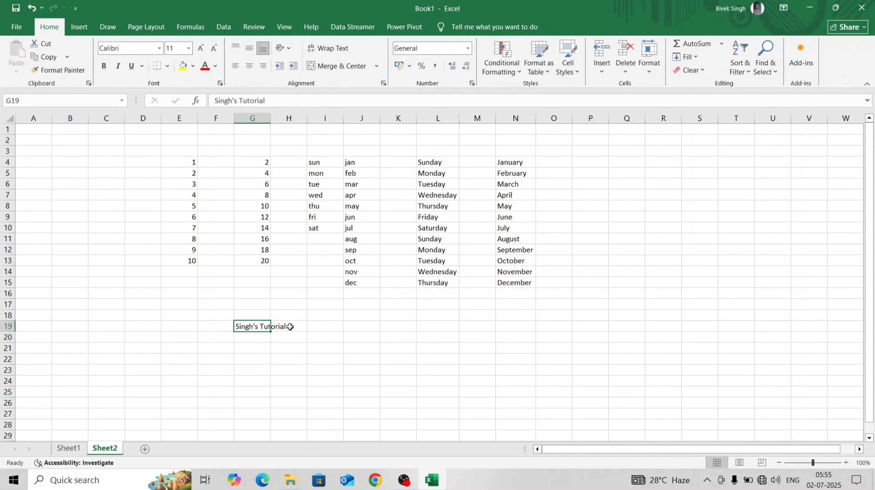
Undo the text appended to the surname in cell G19 and reselect that cell.
{"action": "key", "text": "ctrl+z"}
{"action": "left_click", "coordinate": [265, 344]}
{"action": "left_click", "coordinate": [250, 326]}
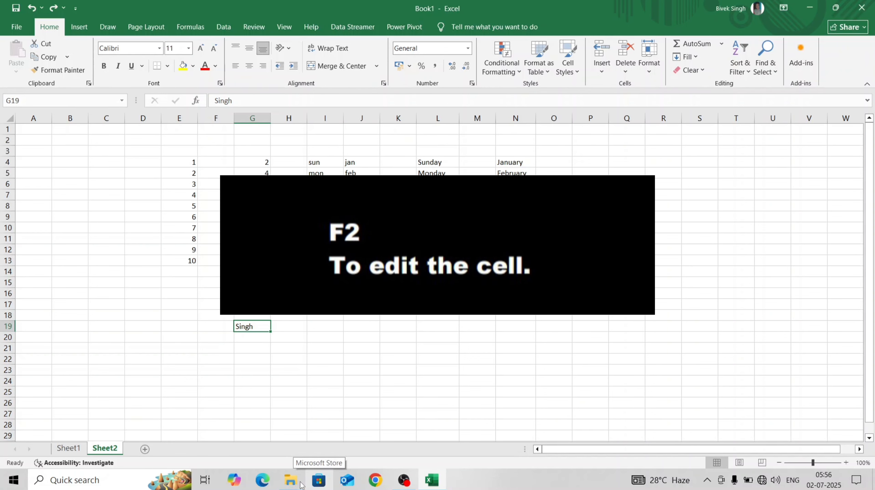
Append 's Tutorial to the surname in cell G19 by editing its content directly in the cell.
{"action": "key", "text": "F2"}
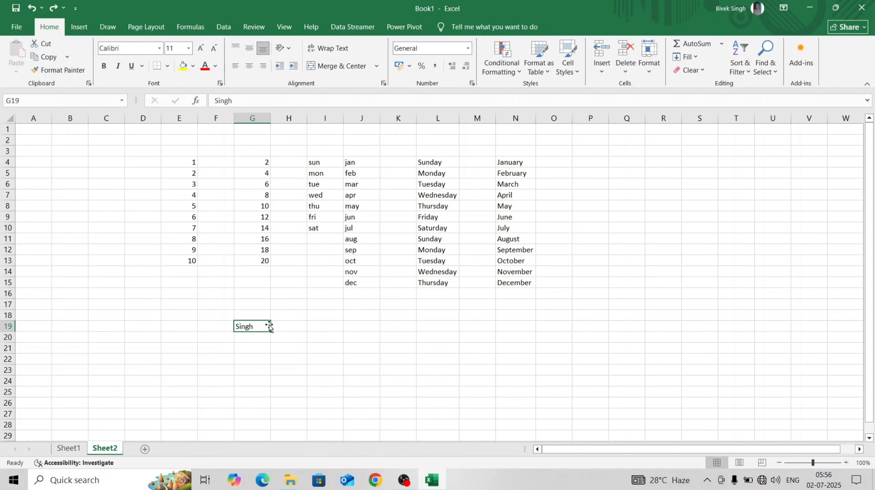
{"action": "key", "text": "F2"}
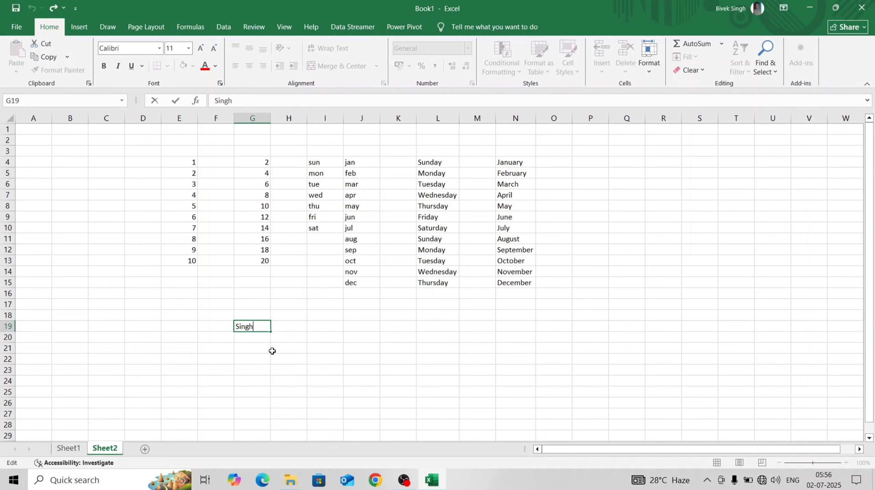
{"action": "type", "text": "'s Tu"}
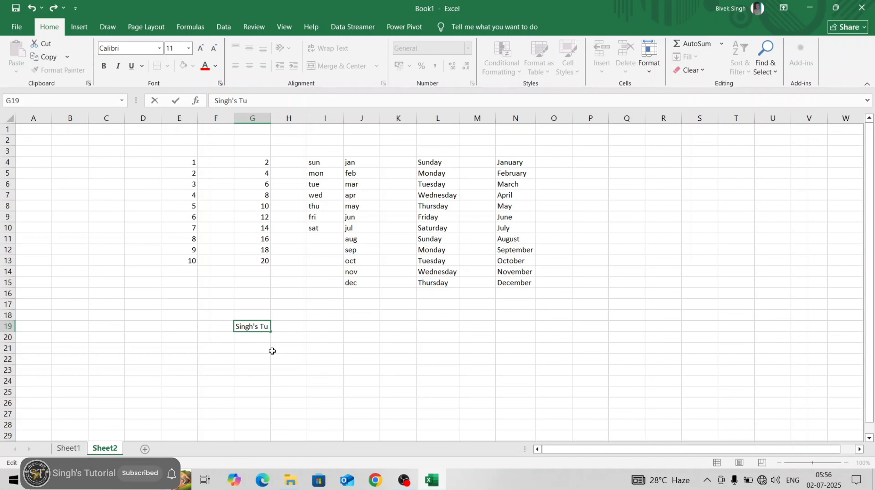
{"action": "type", "text": "torial"}
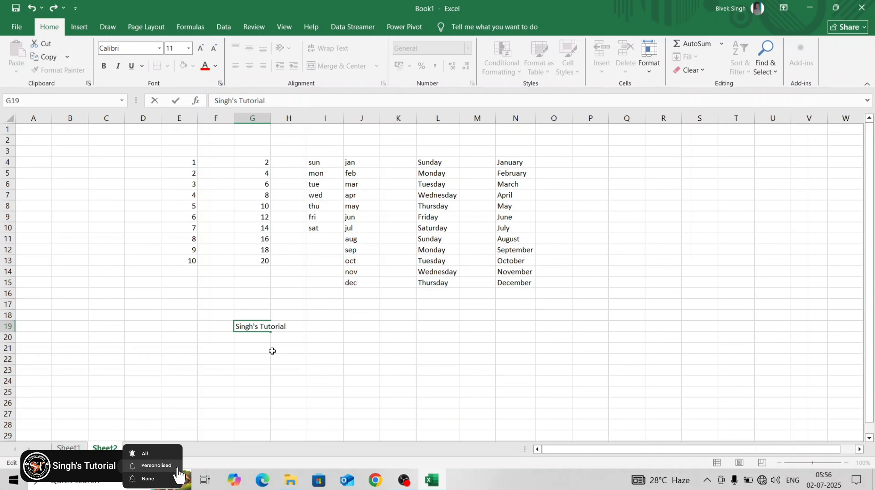
{"action": "key", "text": "Return"}
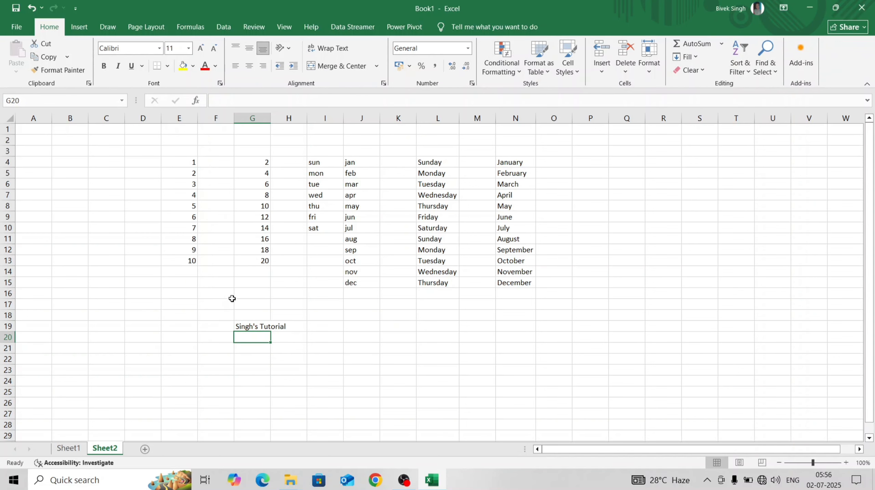
View the contents of Sheet1 and return to Sheet2.
{"action": "left_click", "coordinate": [76, 448]}
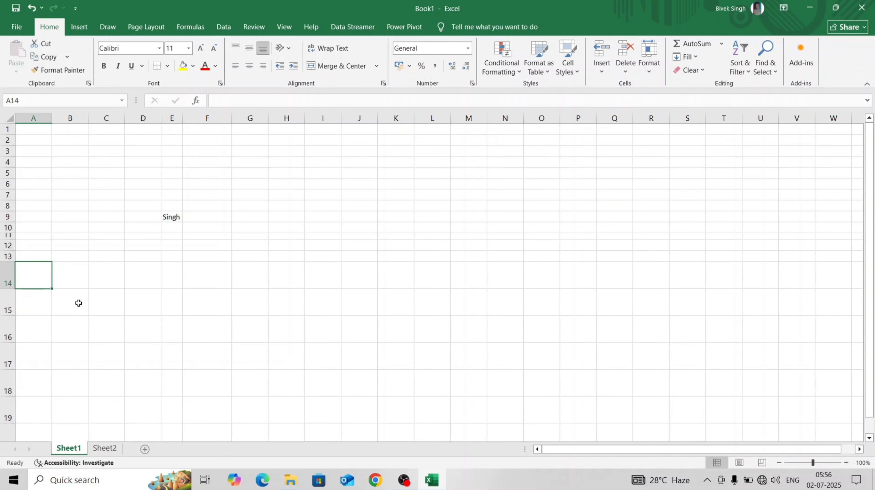
{"action": "left_click", "coordinate": [112, 449]}
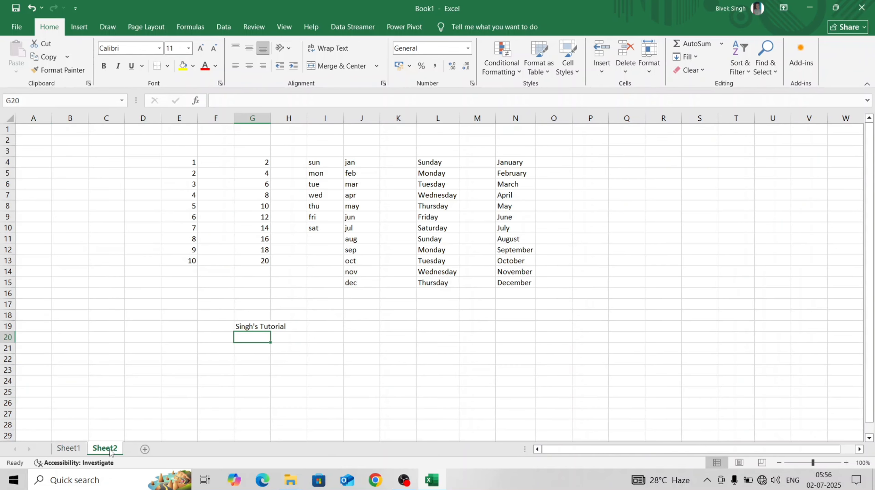